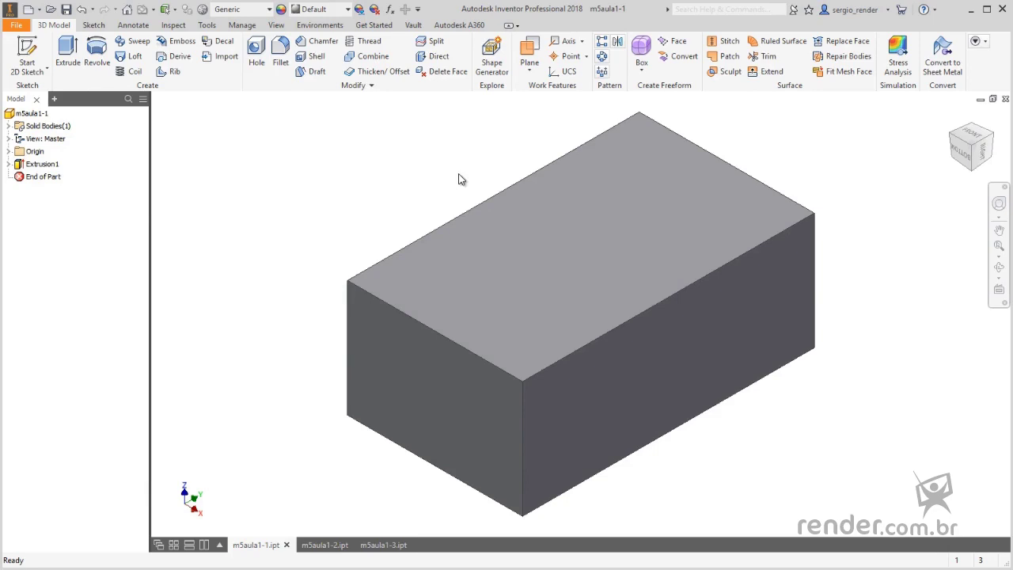
# Start a sketch on the block's top face and draw a circle about 5.4 mm in diameter near the origin corner
pyautogui.click(467, 220)
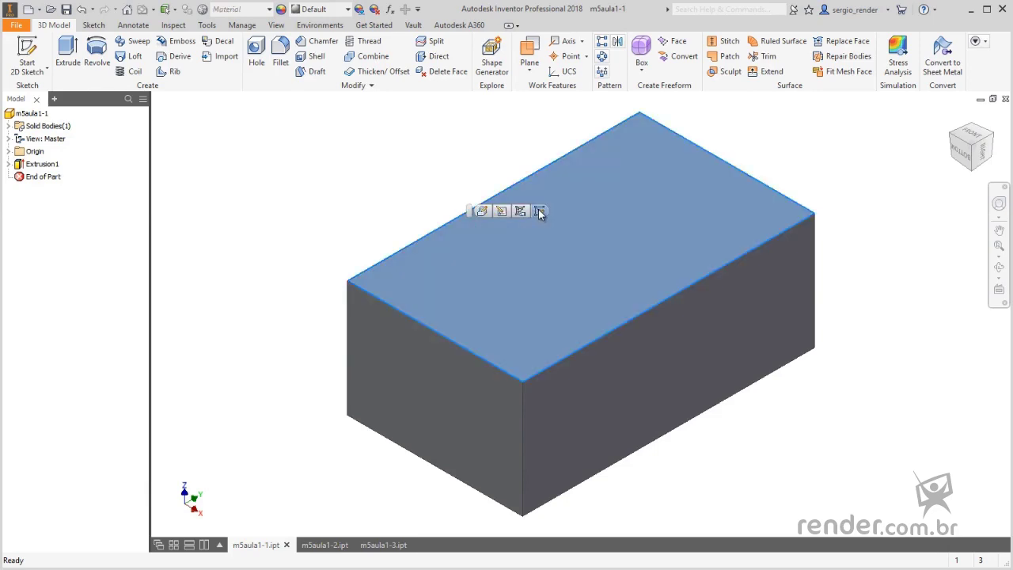
pyautogui.click(538, 209)
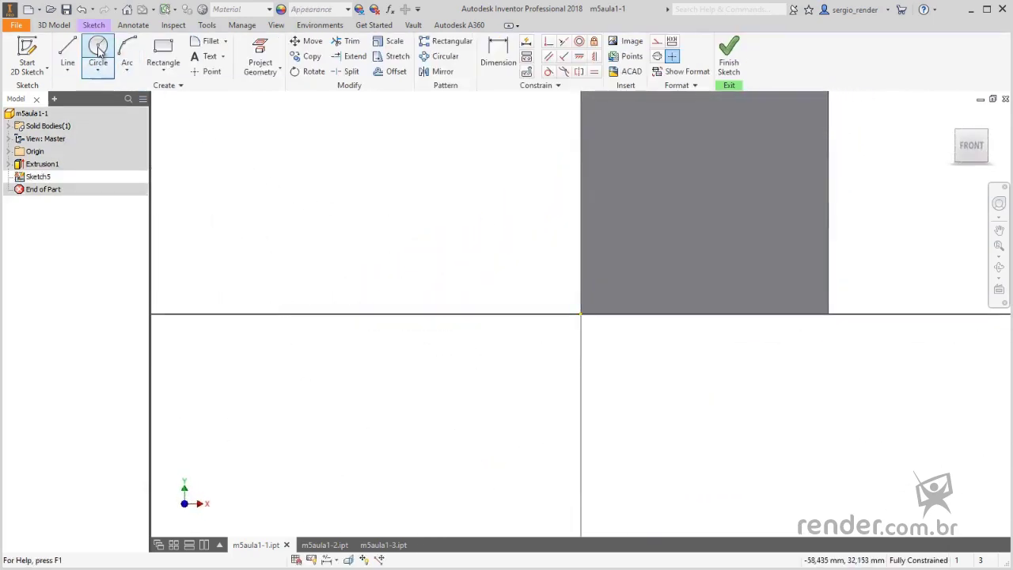
pyautogui.click(619, 274)
pyautogui.click(633, 291)
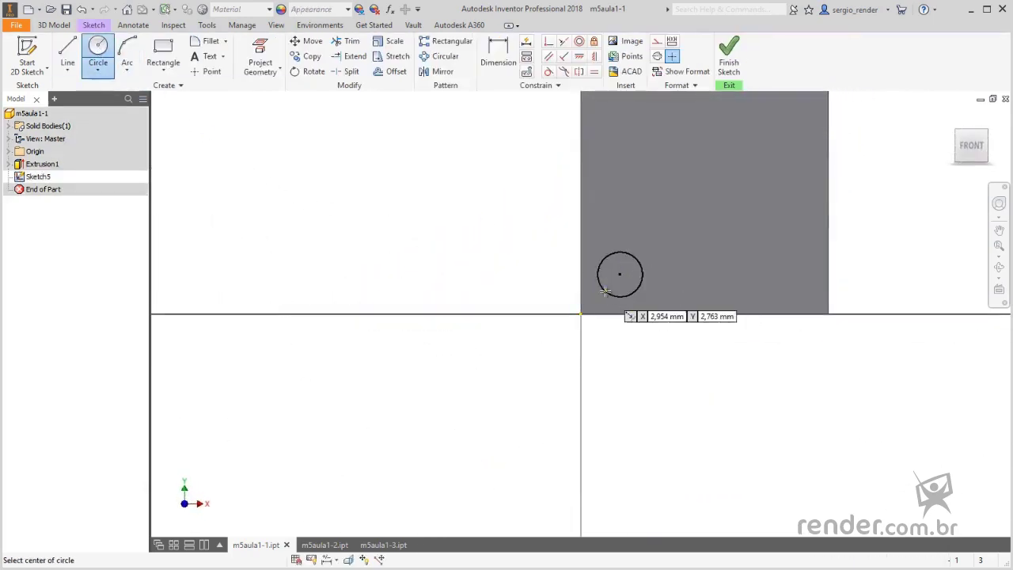
# Dimension the circle's diameter as 4 mm
pyautogui.click(498, 55)
pyautogui.click(634, 264)
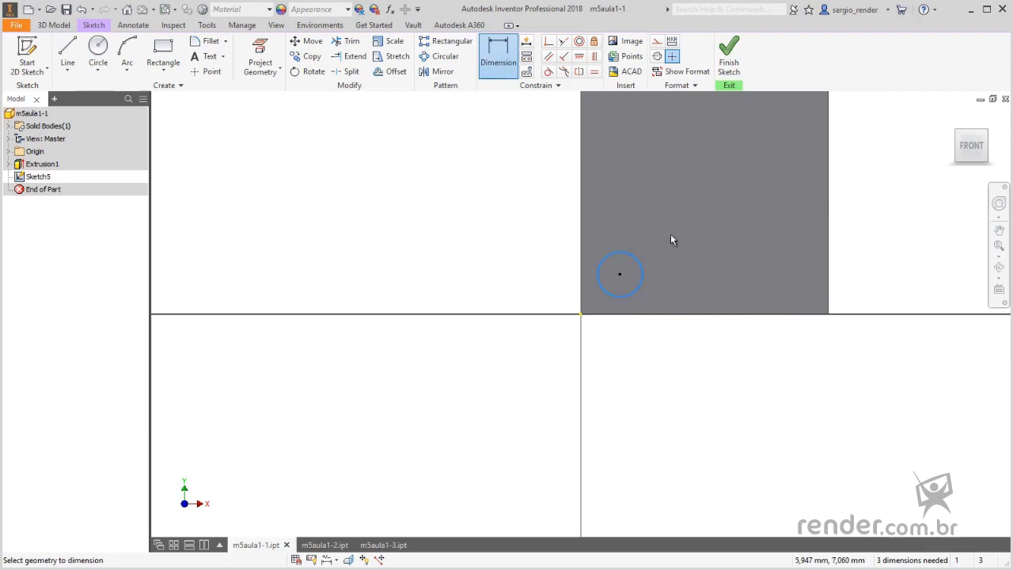
pyautogui.click(684, 230)
pyautogui.write('4')
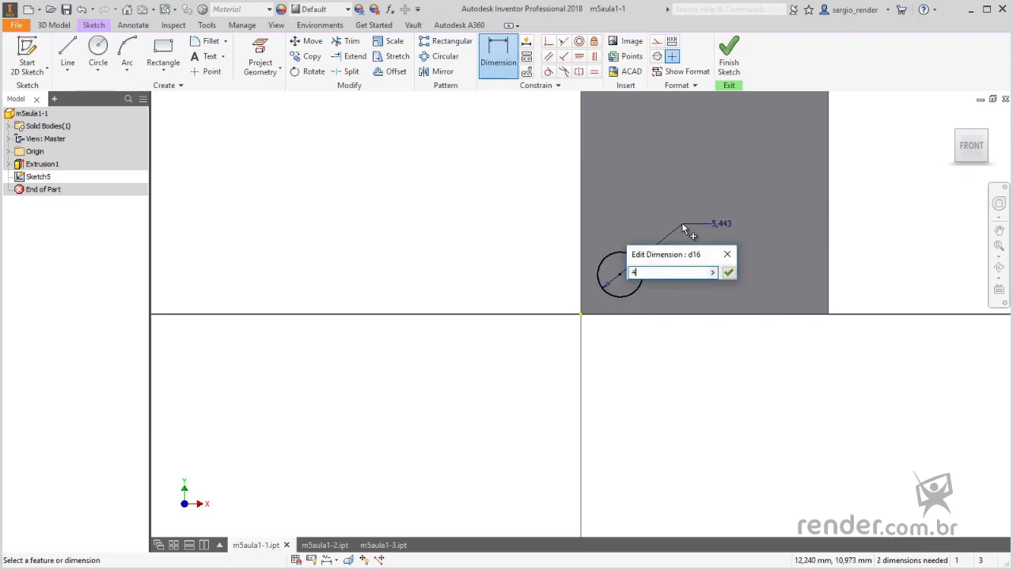
pyautogui.press('Return')
# Dimension the circle's center 4 mm from each of the two adjacent face edges and finish the sketch
pyautogui.scroll(-5, 606, 316)
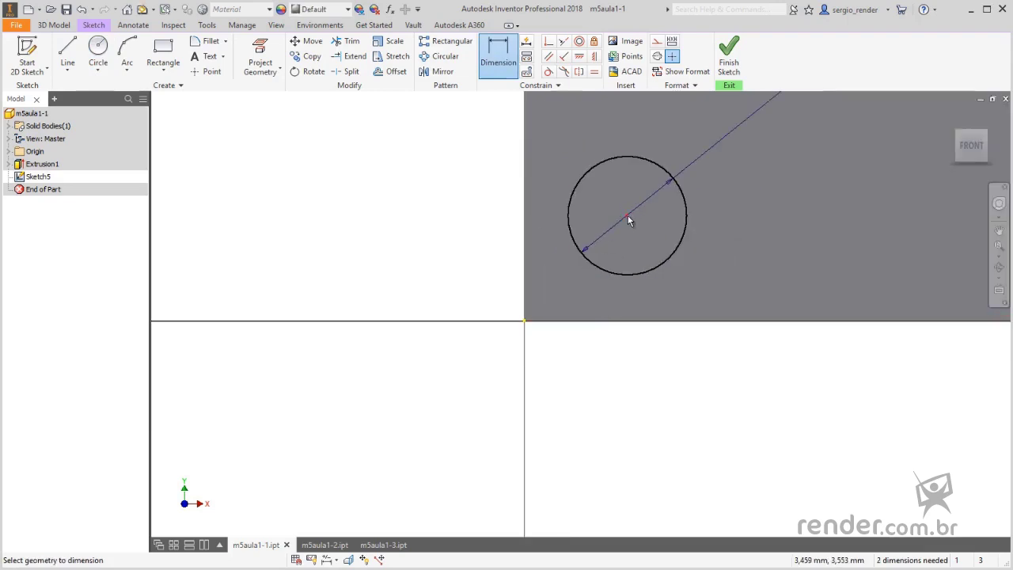
pyautogui.click(636, 322)
pyautogui.click(639, 378)
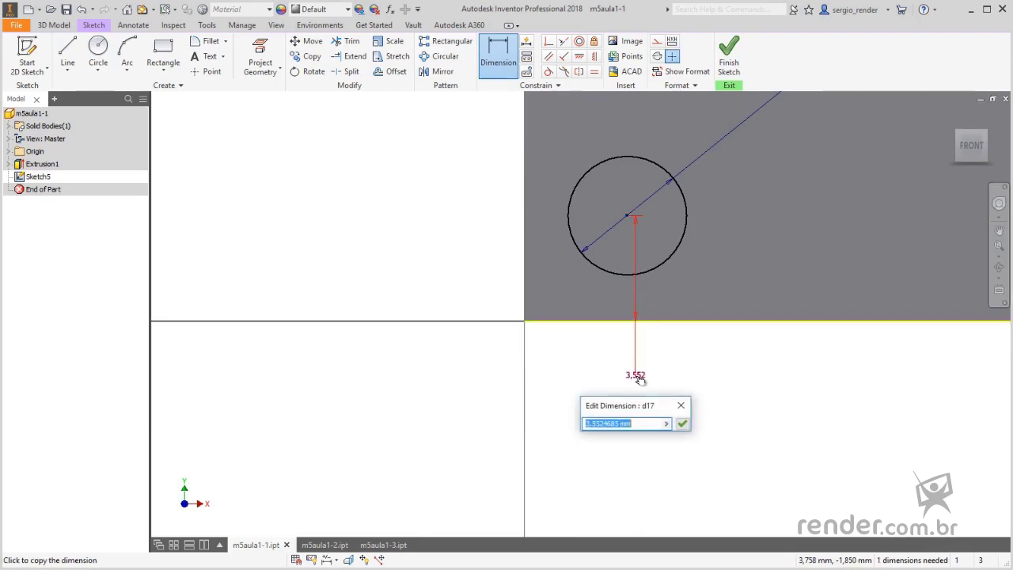
pyautogui.write('4')
pyautogui.press('Return')
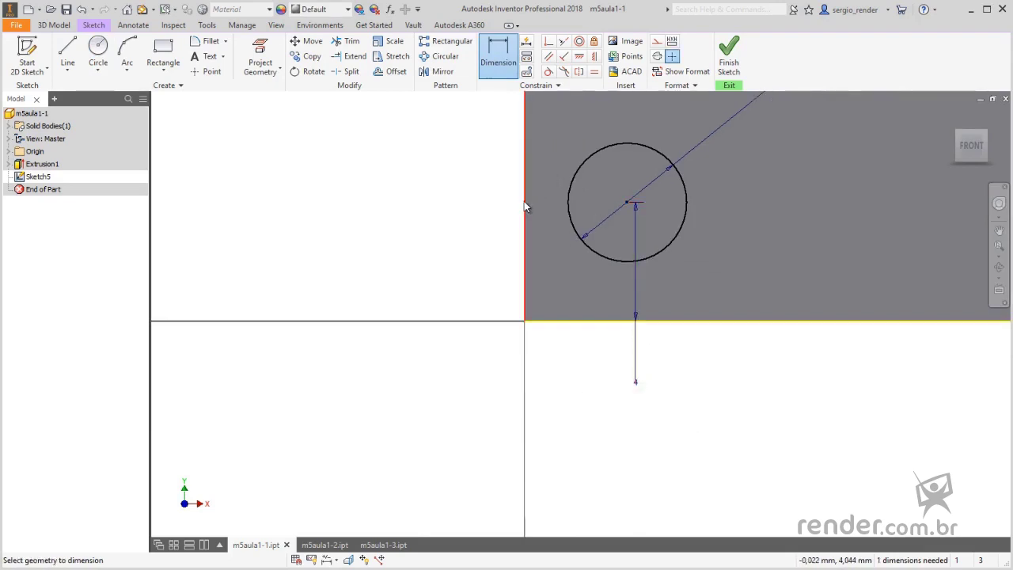
pyautogui.click(627, 203)
pyautogui.click(566, 390)
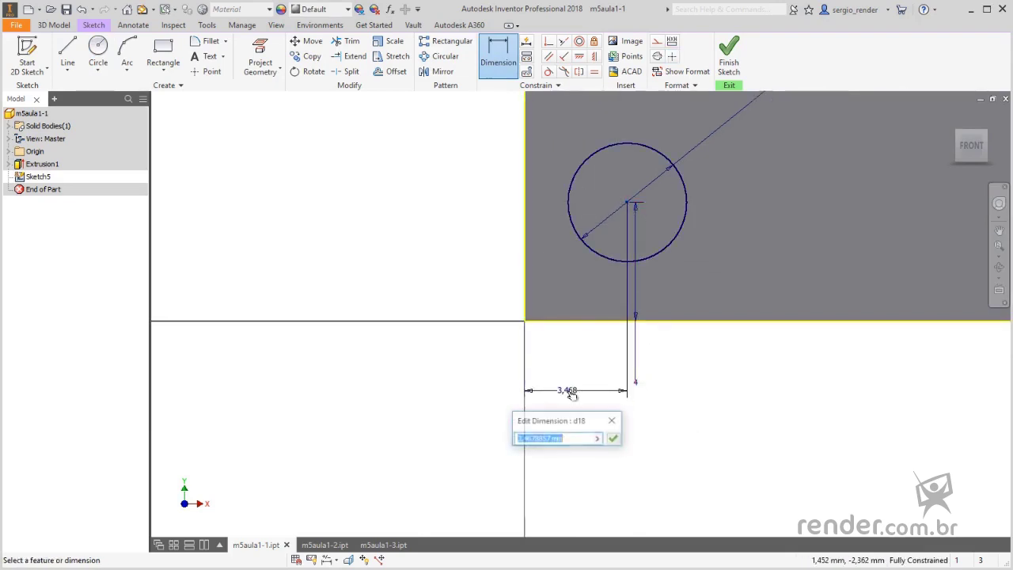
pyautogui.write('4')
pyautogui.press('Return')
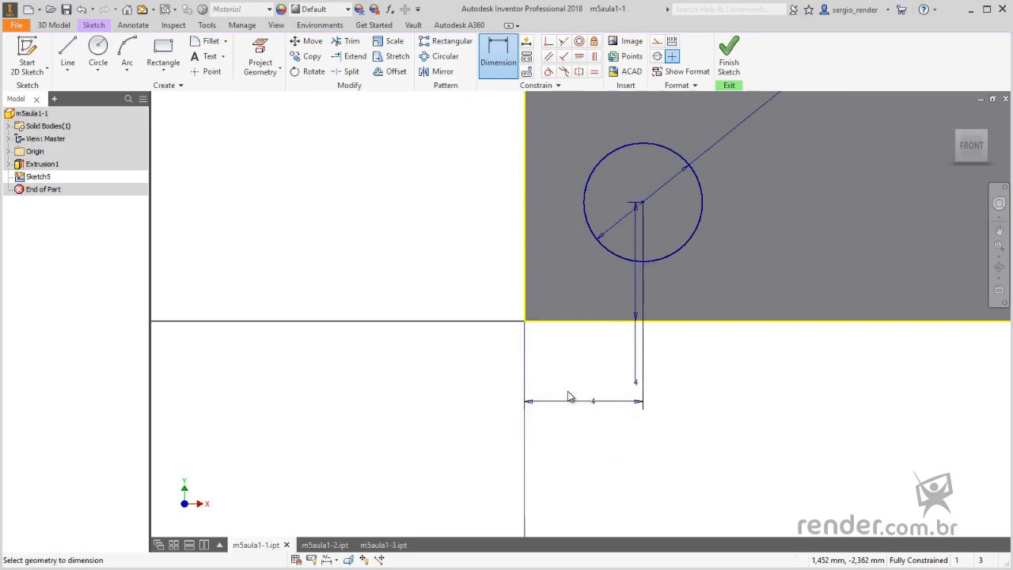
pyautogui.scroll(-5, 568, 397)
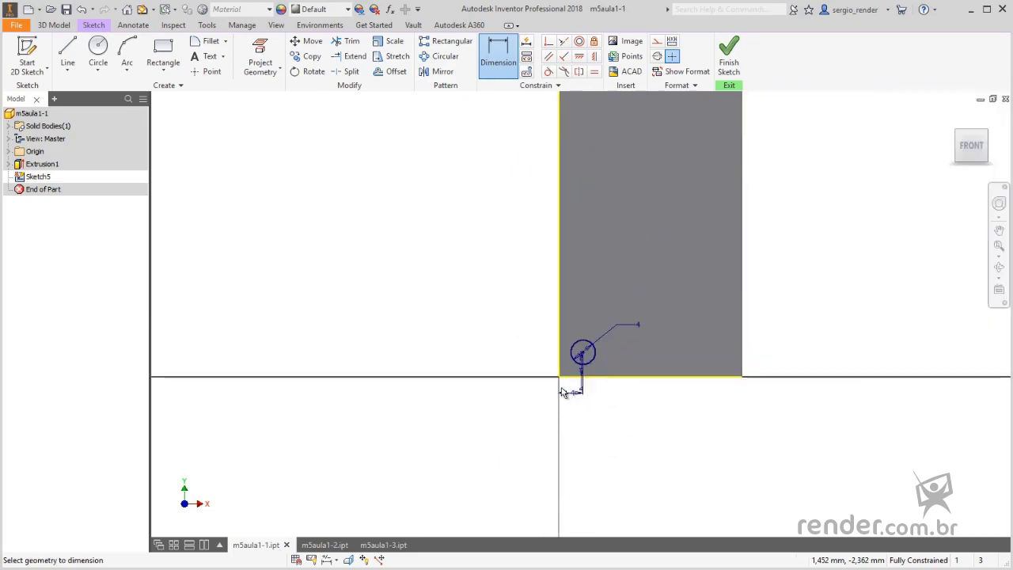
pyautogui.click(729, 70)
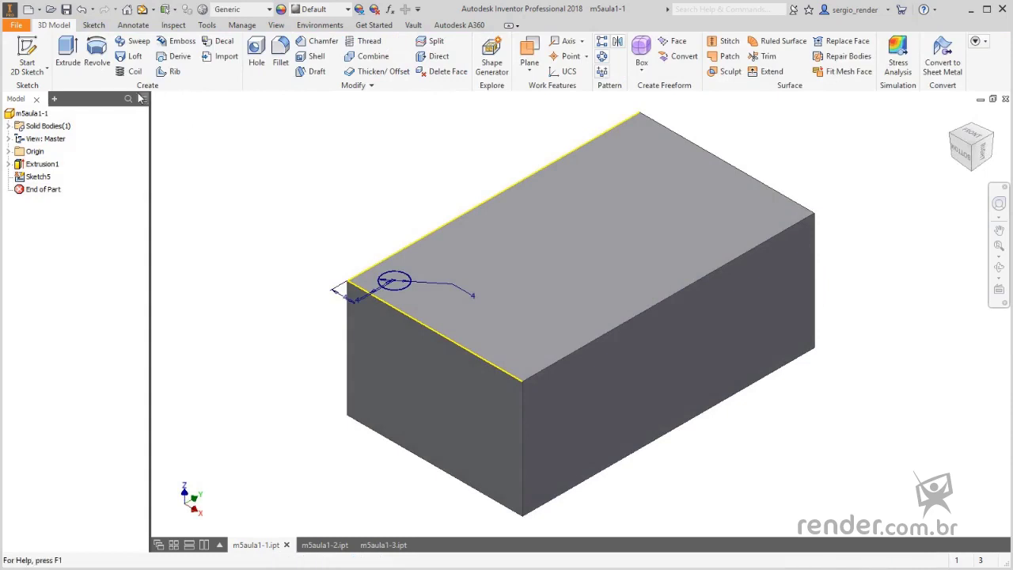
# Extrude the circle as a cut 20 mm deep, with the direction flipped into the block
pyautogui.press('e')
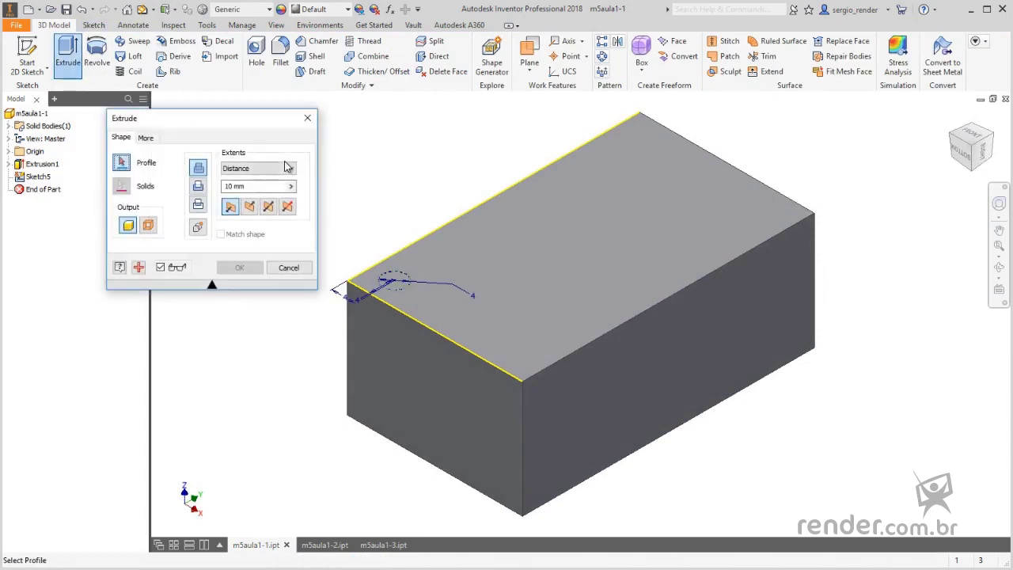
pyautogui.click(198, 186)
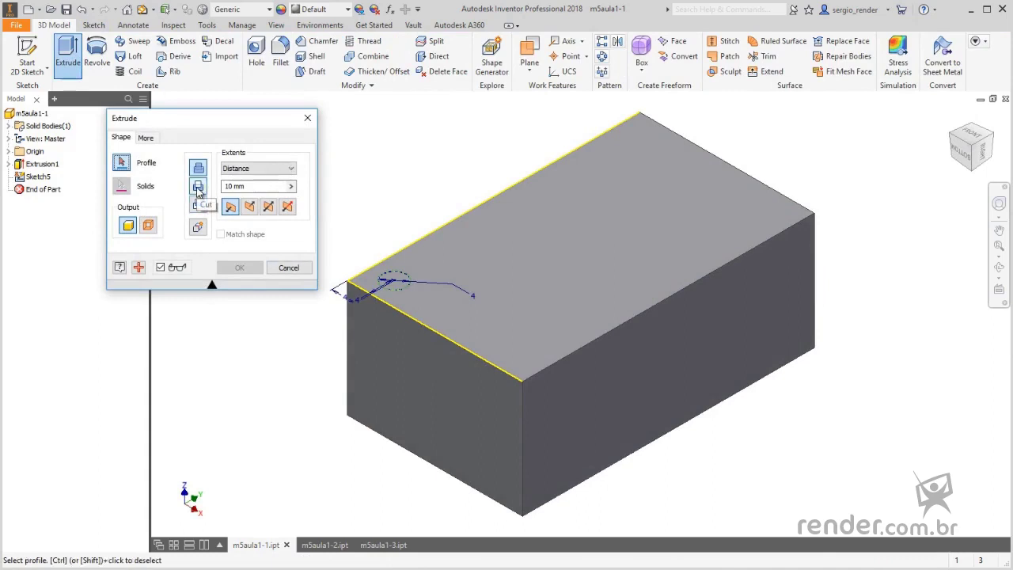
pyautogui.click(249, 206)
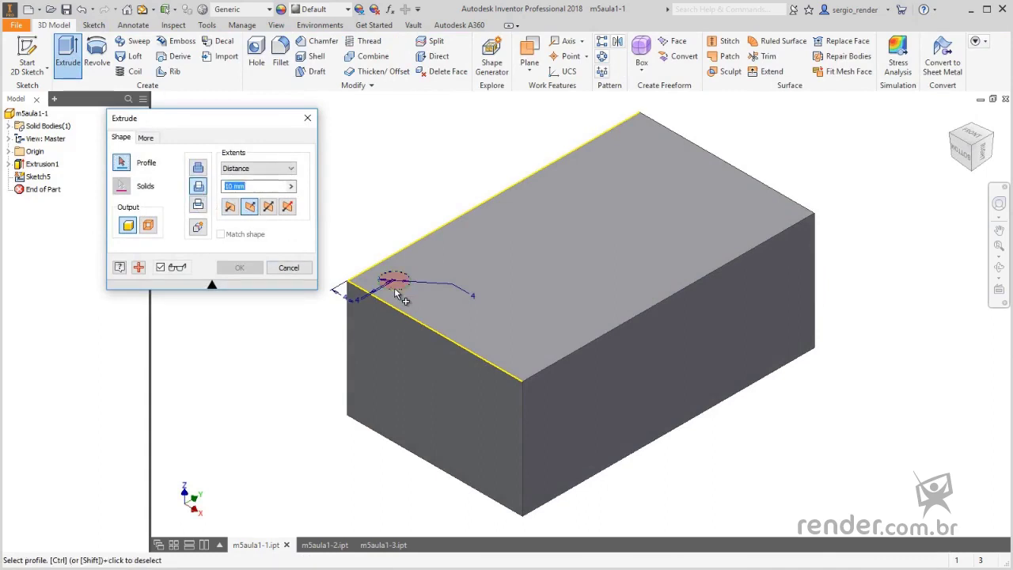
pyautogui.write('20')
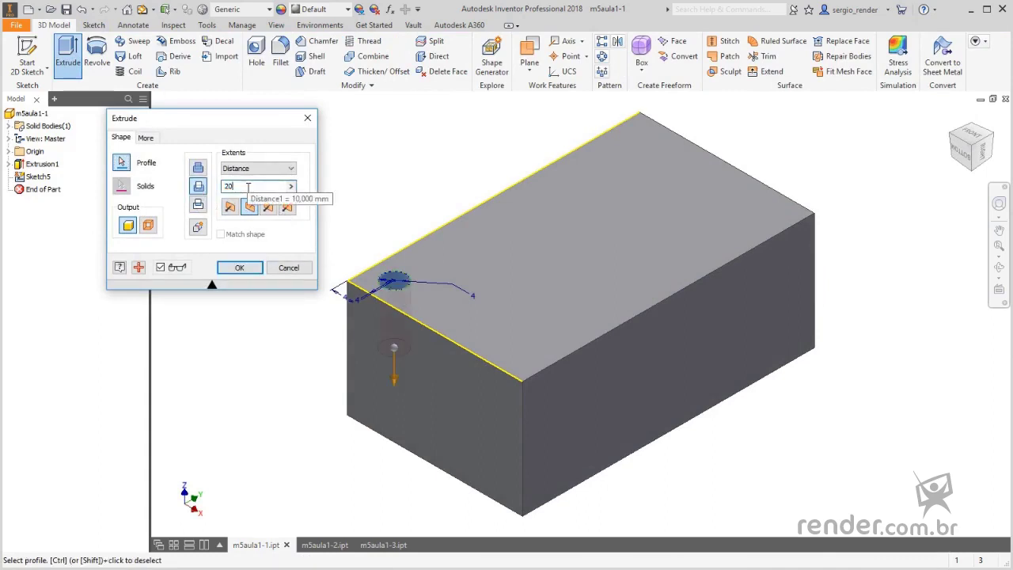
pyautogui.moveTo(273, 402)
pyautogui.keyDown('shift'); pyautogui.mouseDown(button='middle')
pyautogui.moveTo(289, 373)
pyautogui.moveTo(273, 393)
pyautogui.mouseUp(button='middle'); pyautogui.keyUp('shift')
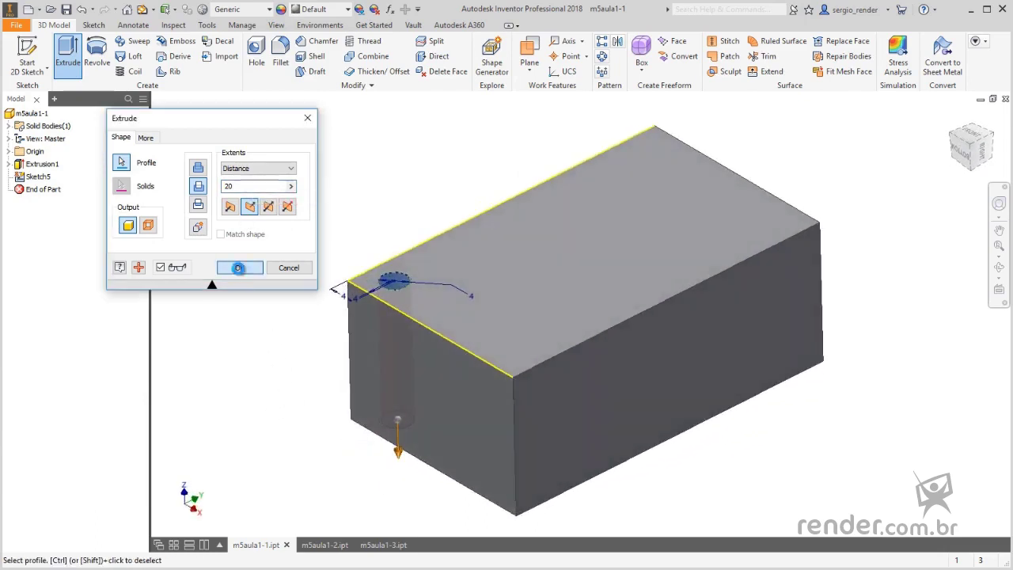
pyautogui.click(239, 267)
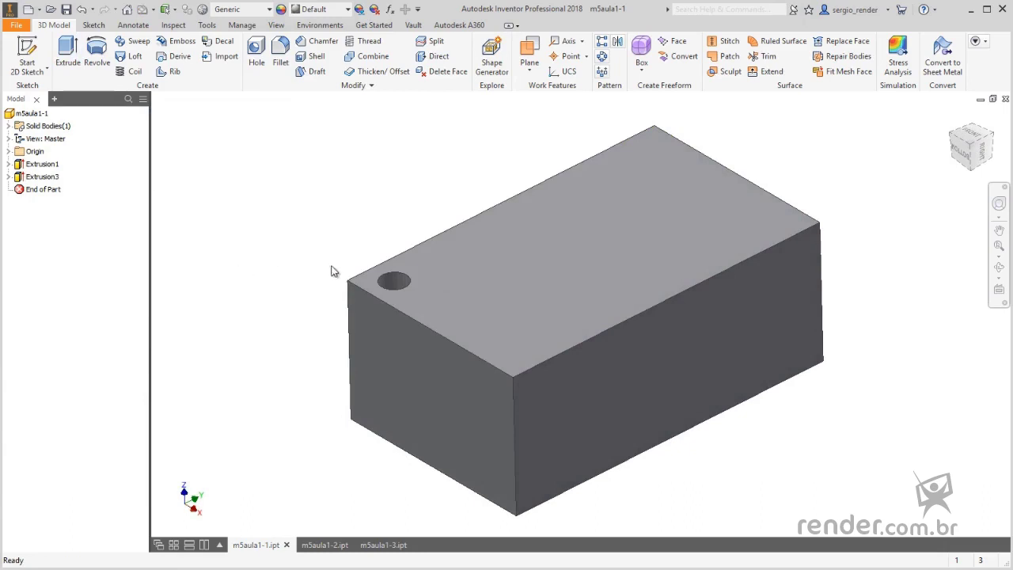
pyautogui.scroll(3, 333, 268)
pyautogui.moveTo(333, 272)
pyautogui.keyDown('shift'); pyautogui.mouseDown(button='middle')
pyautogui.moveTo(337, 319)
pyautogui.moveTo(346, 235)
pyautogui.moveTo(332, 309)
pyautogui.moveTo(335, 276)
pyautogui.mouseUp(button='middle'); pyautogui.keyUp('shift')
pyautogui.press('F6')
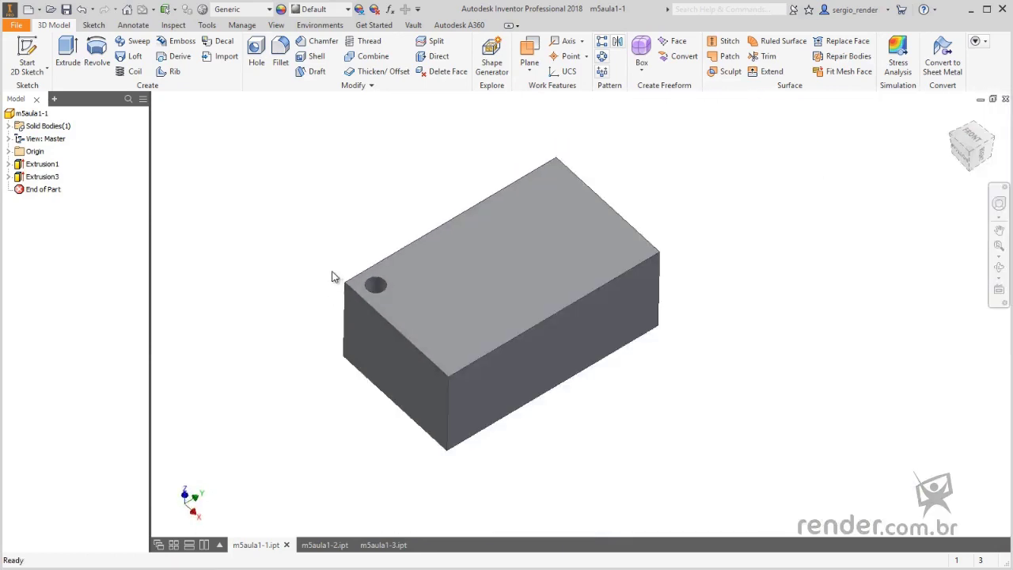
# In m5aula1-2.ipt, edit Extrusion3 and change its operation from Cut to Intersect
pyautogui.click(324, 543)
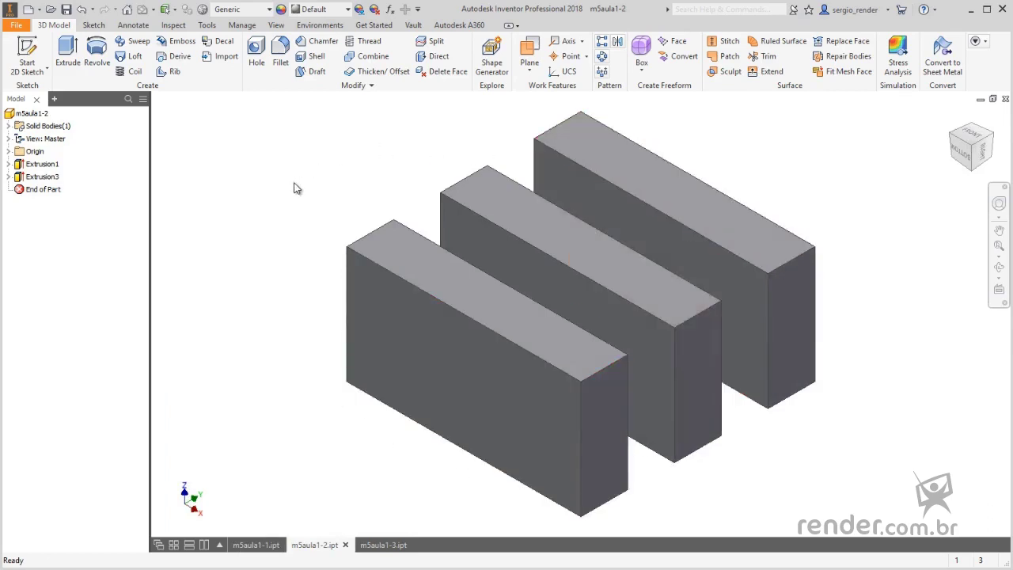
pyautogui.doubleClick(43, 177)
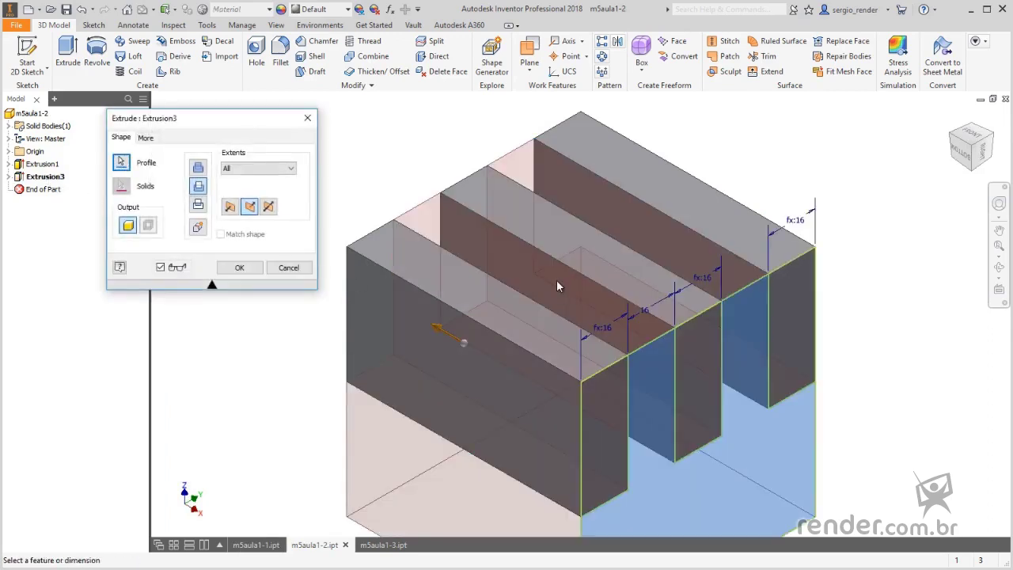
pyautogui.scroll(-3, 556, 279)
pyautogui.scroll(5, 539, 445)
pyautogui.scroll(-3, 539, 446)
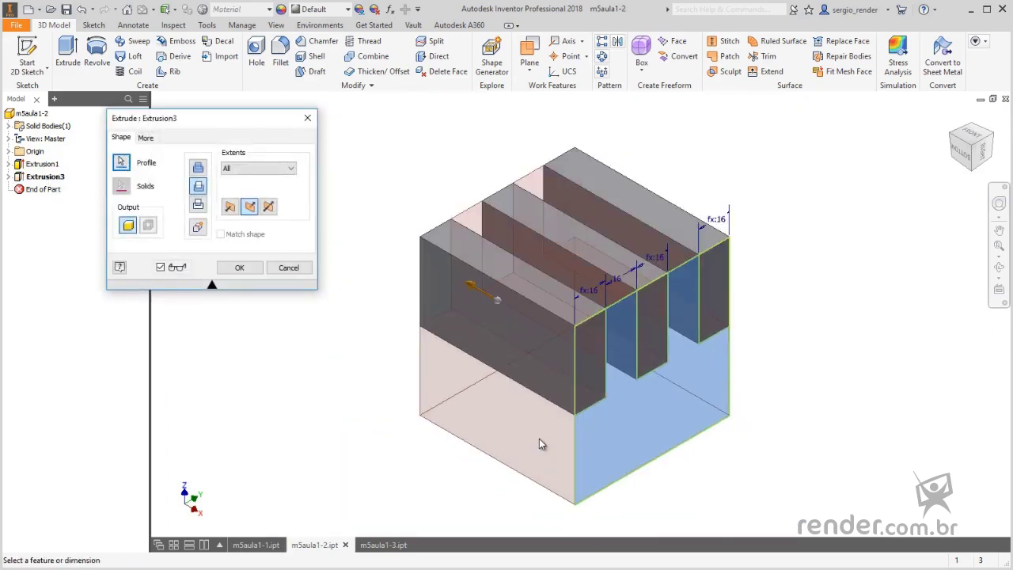
pyautogui.click(199, 205)
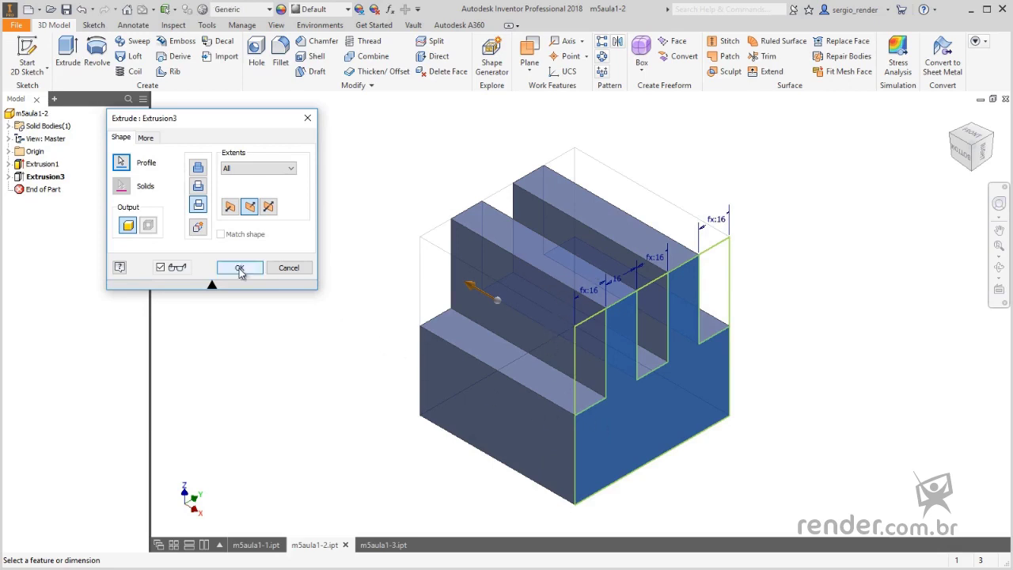
pyautogui.click(238, 267)
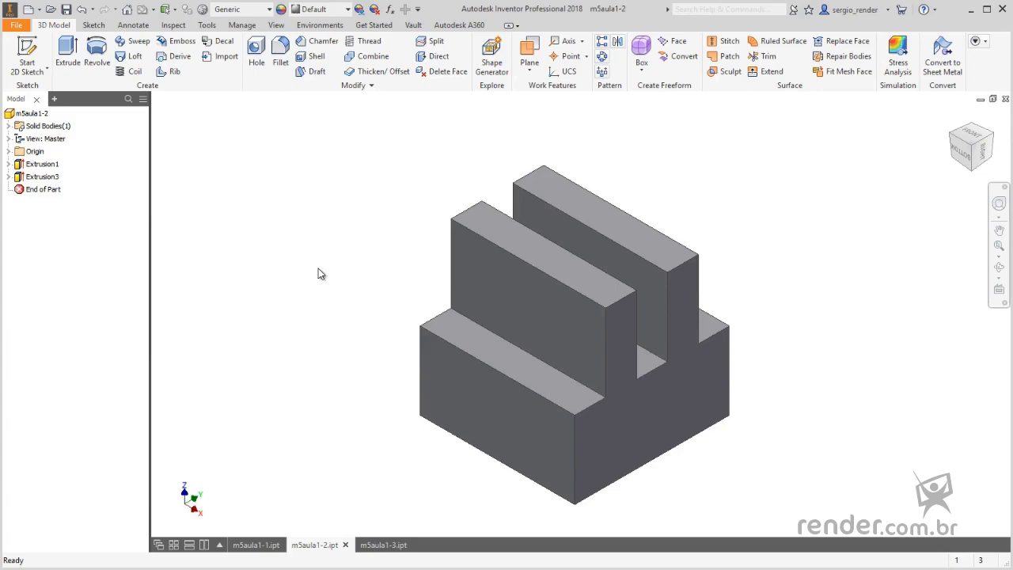
# In m5aula1-3.ipt, set up a Revolve cut of the stepped sketch profile around its longest straight edge
pyautogui.click(382, 544)
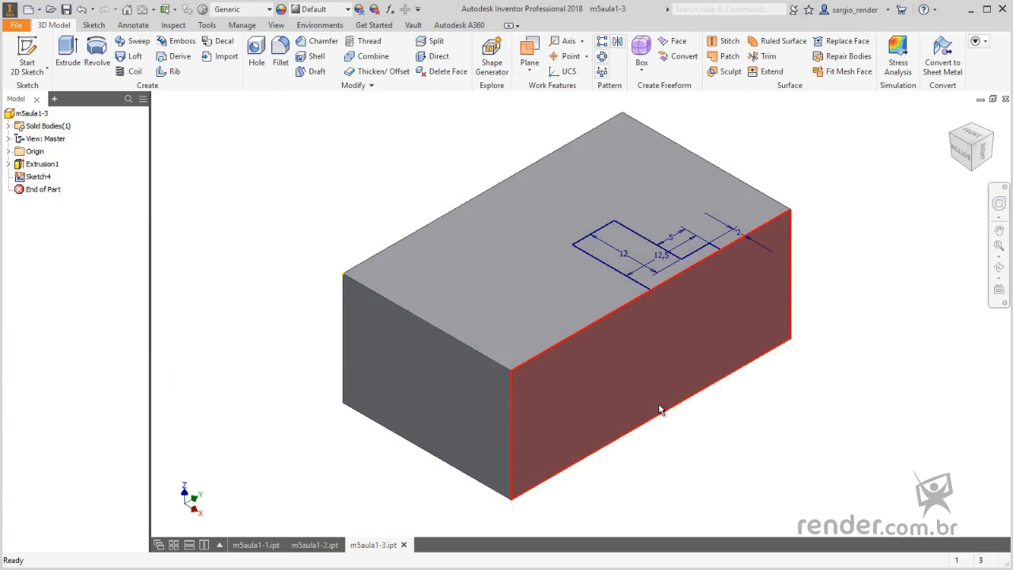
pyautogui.scroll(-3, 662, 215)
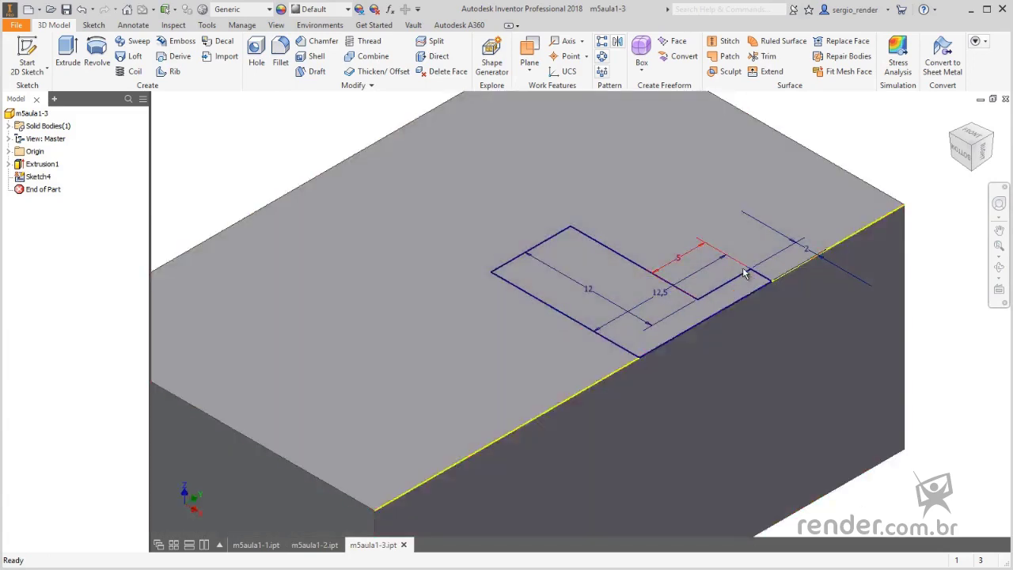
pyautogui.scroll(3, 740, 265)
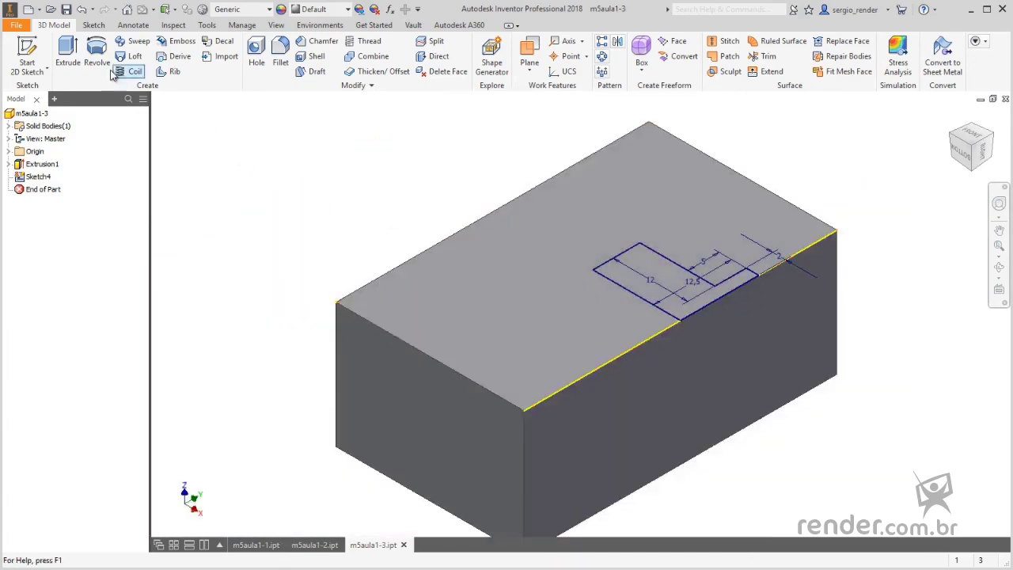
pyautogui.click(98, 54)
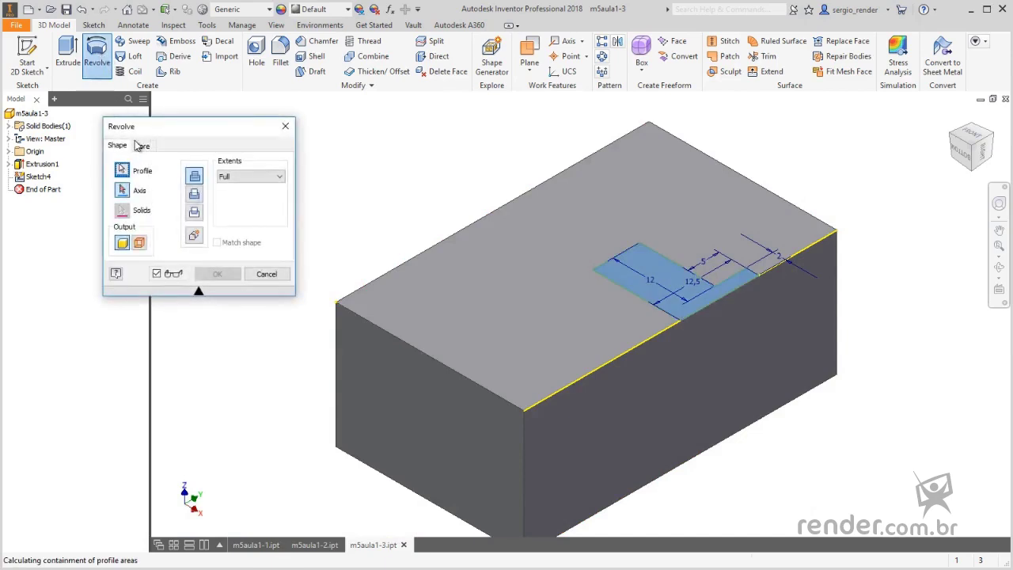
pyautogui.click(193, 194)
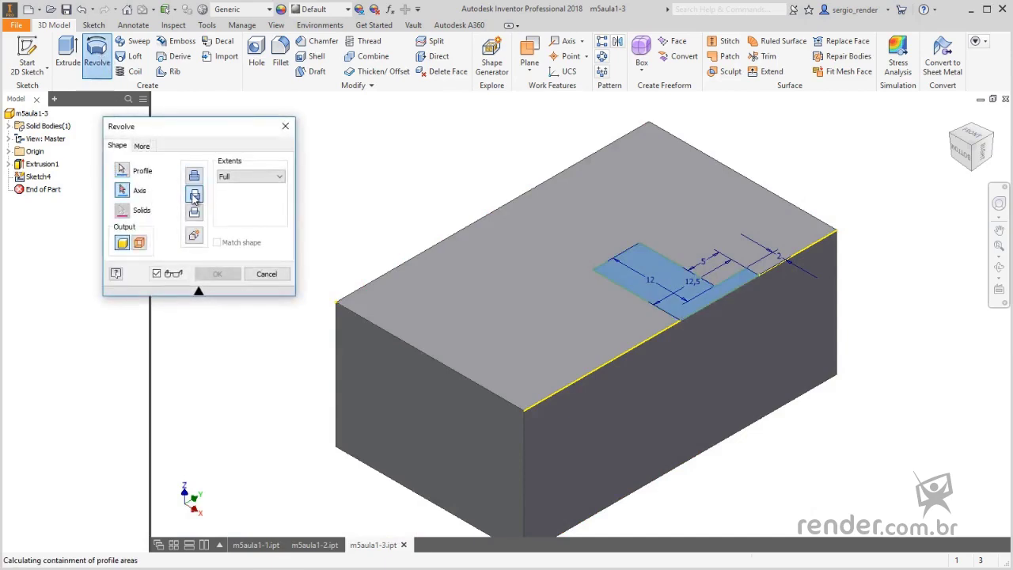
pyautogui.click(640, 301)
pyautogui.scroll(2, 693, 313)
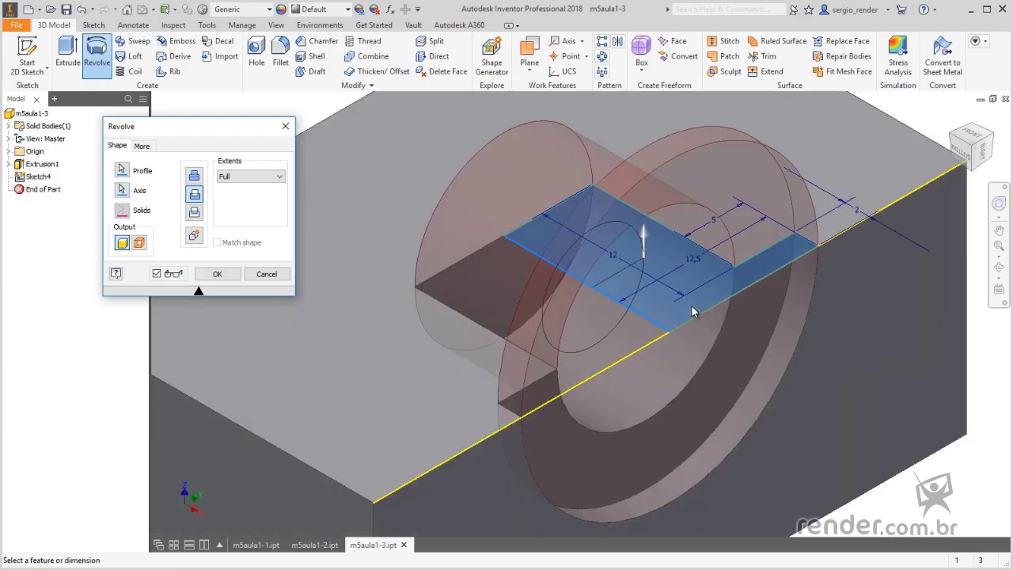
# Set the revolve extents to an angle of 180 degrees with the direction flipped into the block, and create the cut
pyautogui.click(265, 177)
pyautogui.click(229, 188)
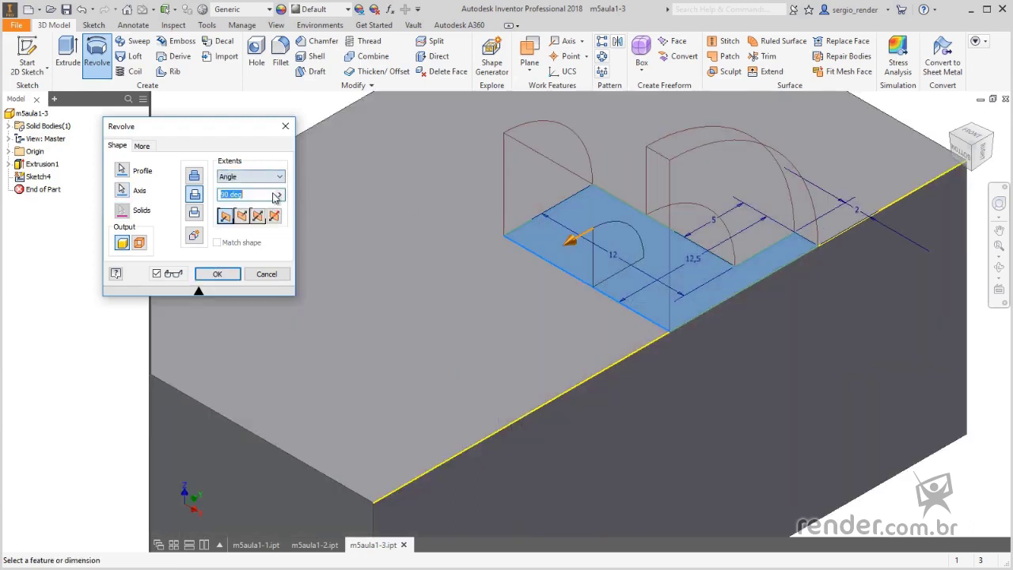
pyautogui.click(241, 215)
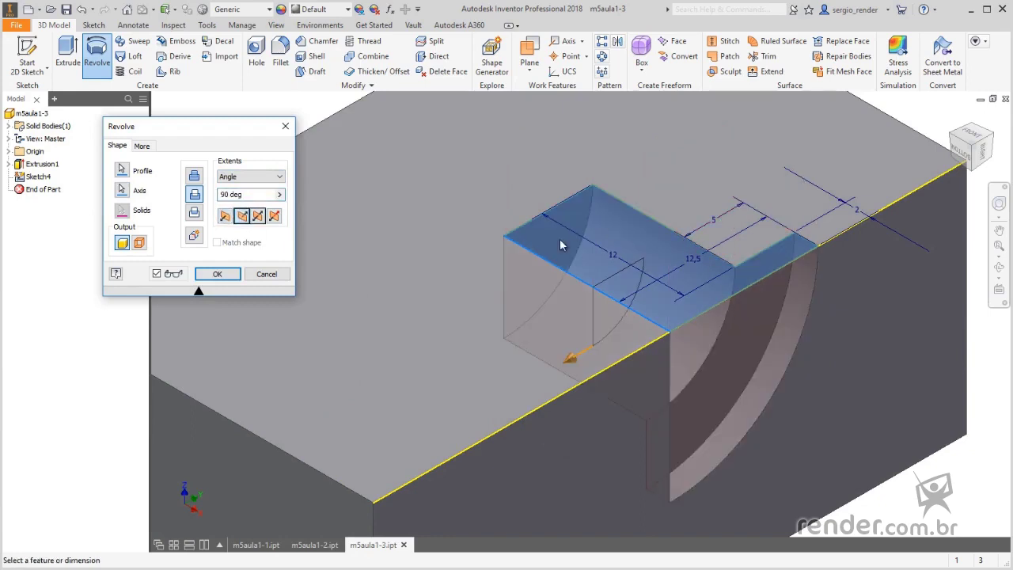
pyautogui.click(237, 194)
pyautogui.write('180')
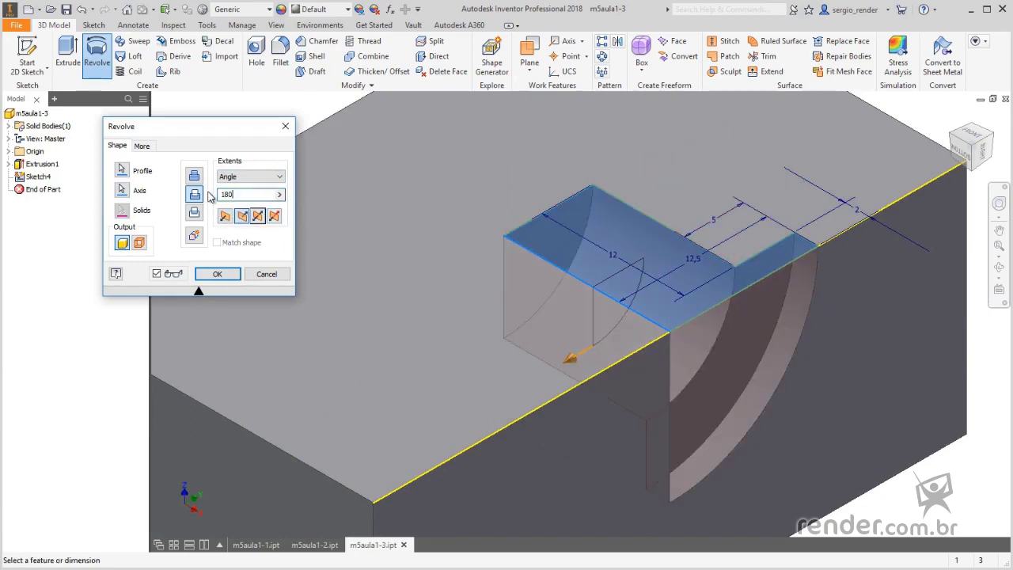
pyautogui.click(217, 273)
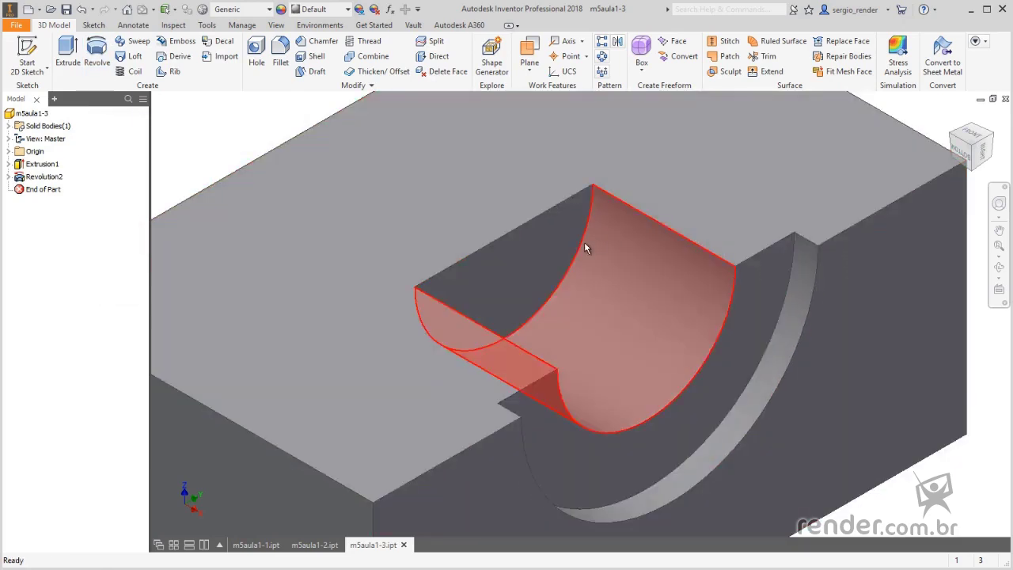
pyautogui.scroll(-3, 582, 305)
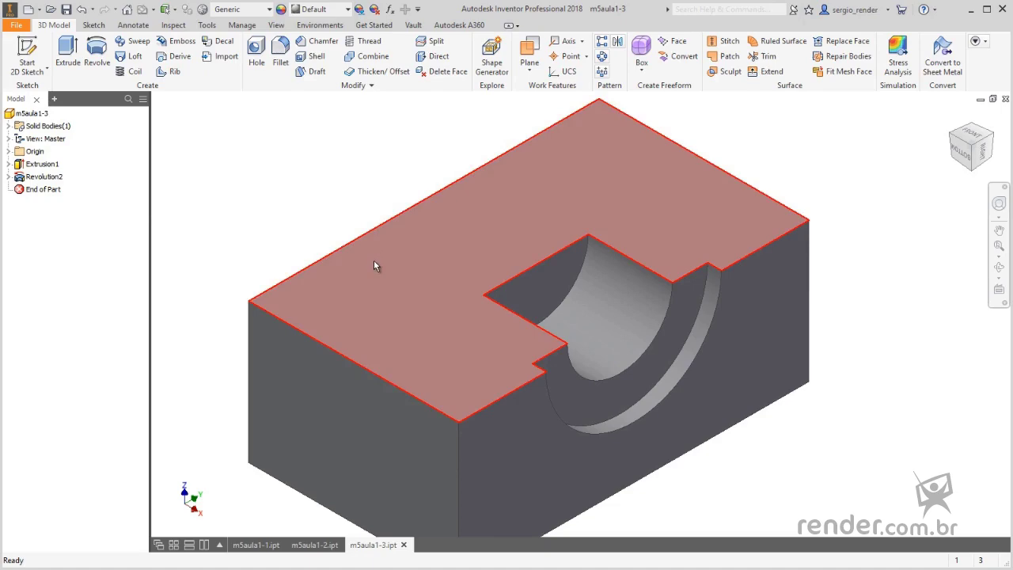
# Start a sketch on the block's top face and place three points: two near the short end's corners and one farther in between them
pyautogui.click(374, 259)
pyautogui.click(447, 250)
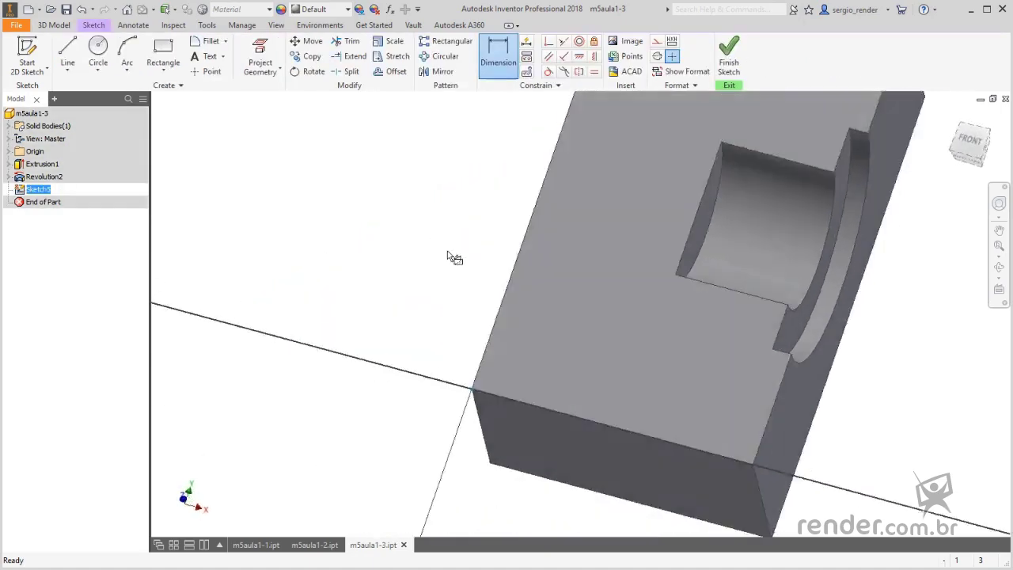
pyautogui.click(210, 71)
pyautogui.click(623, 278)
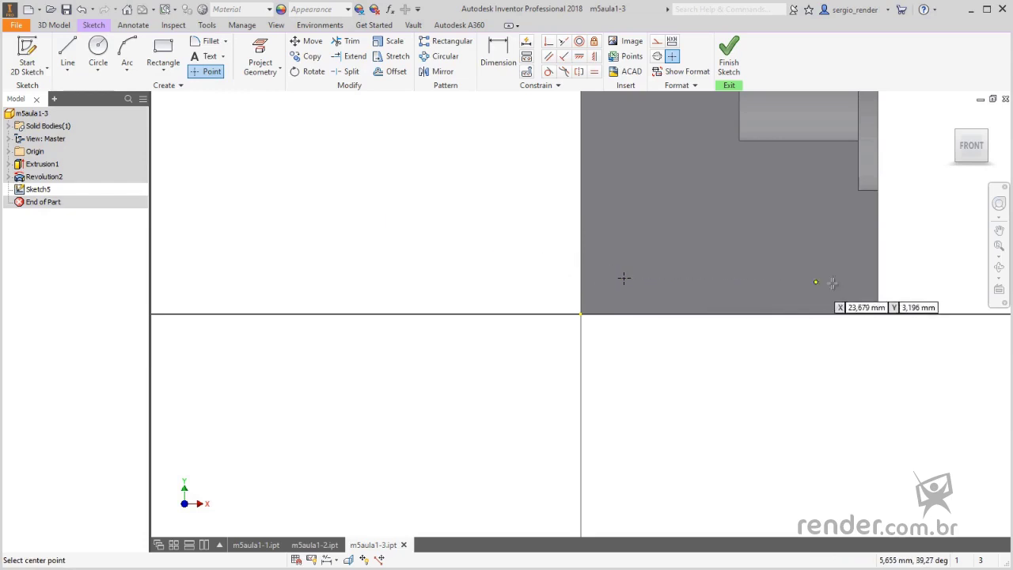
pyautogui.click(850, 278)
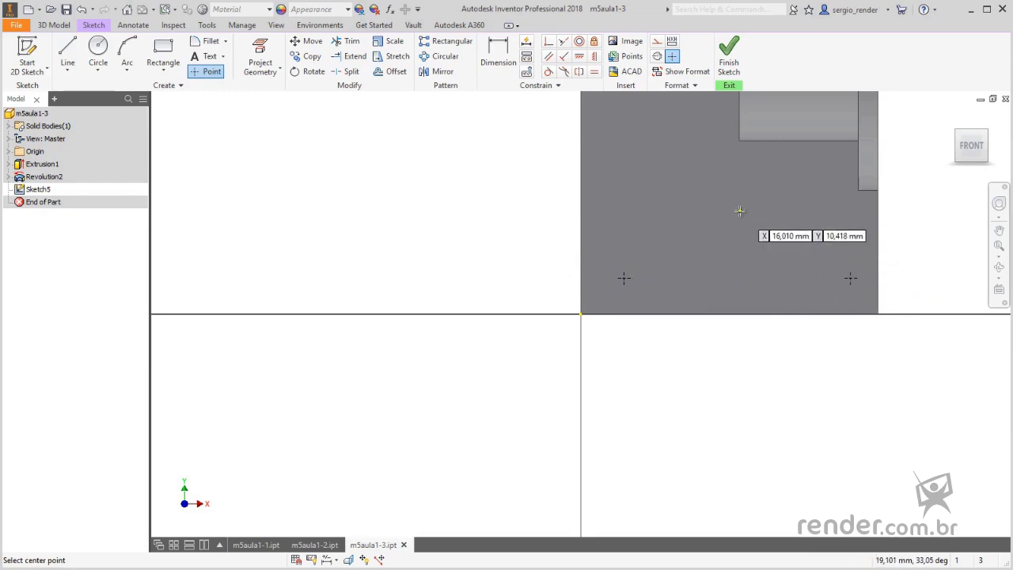
pyautogui.click(734, 209)
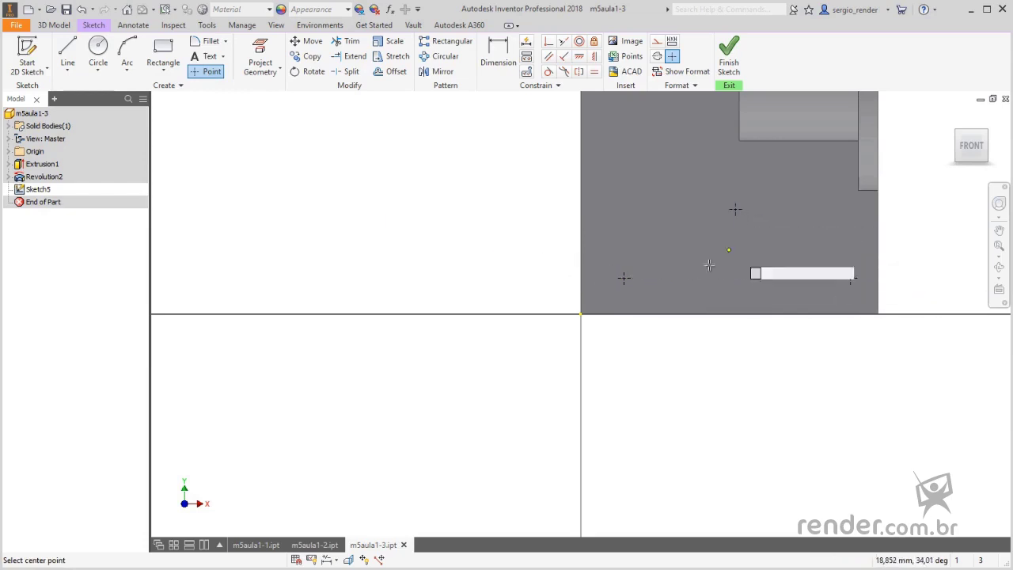
# Dimension the corner point away from the pocket side 4 mm from the short end edge and 4 mm from the adjacent long edge
pyautogui.click(498, 55)
pyautogui.click(623, 279)
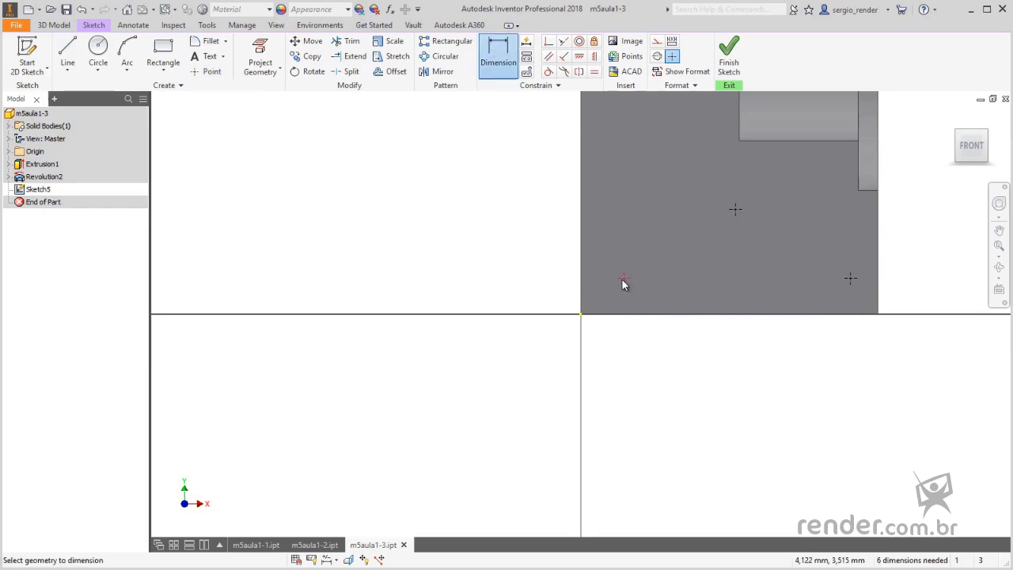
pyautogui.click(642, 315)
pyautogui.click(651, 367)
pyautogui.write('4')
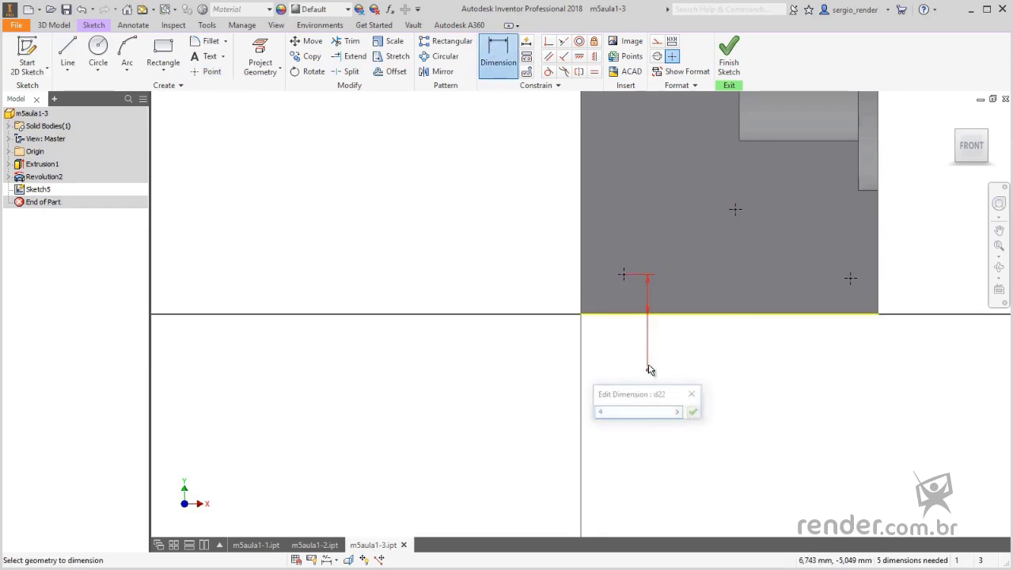
pyautogui.press('Return')
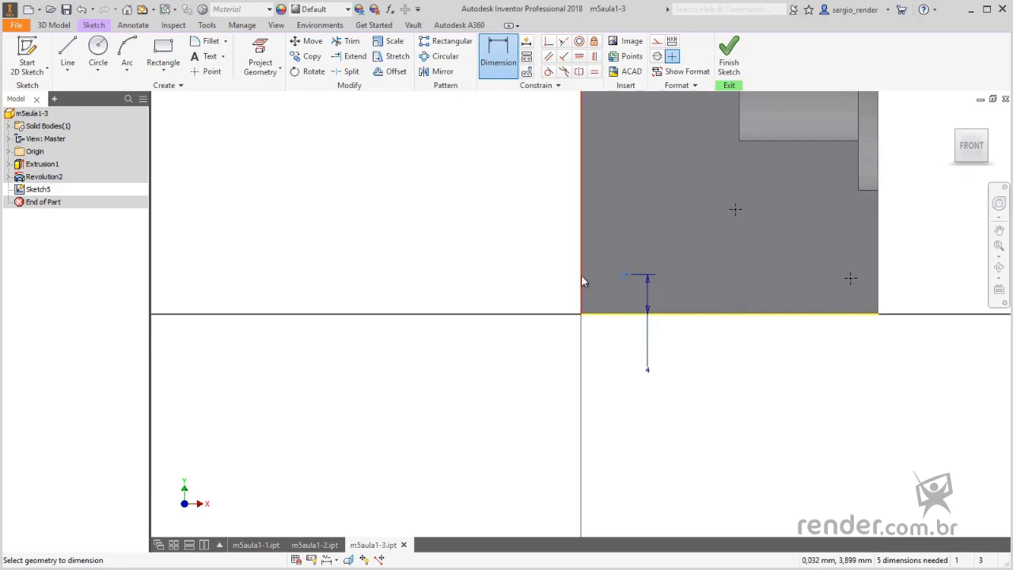
pyautogui.click(580, 275)
pyautogui.click(537, 277)
pyautogui.press('Return')
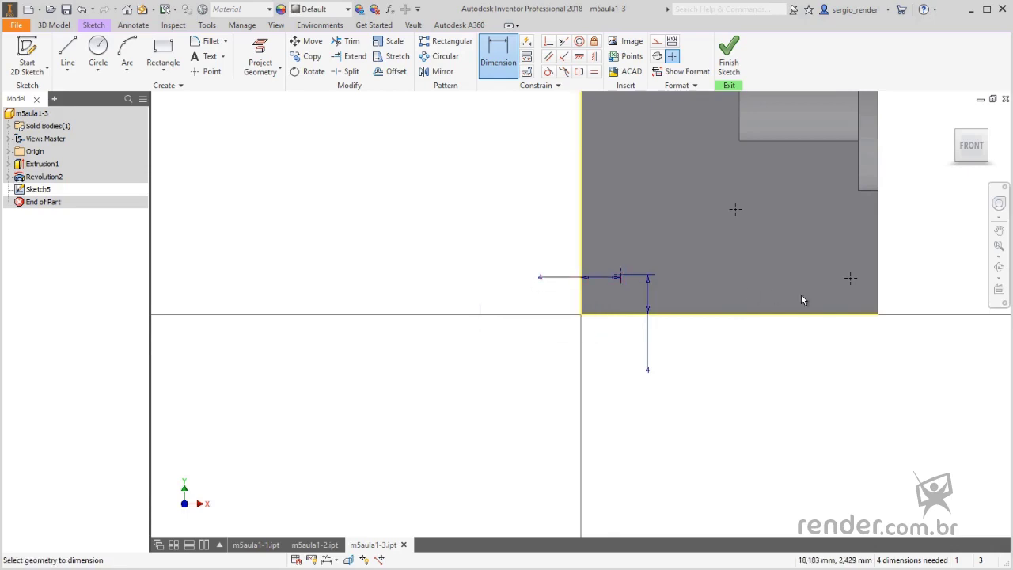
# Dimension the other corner point 4 mm from the long edge on the pocket side
pyautogui.click(850, 277)
pyautogui.click(876, 299)
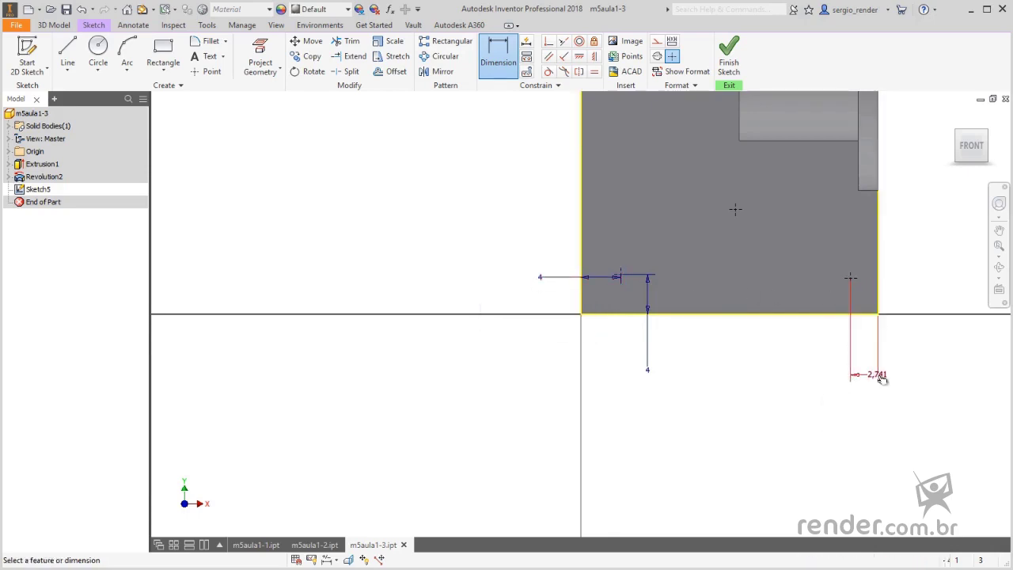
pyautogui.click(880, 376)
pyautogui.write('4')
pyautogui.press('Return')
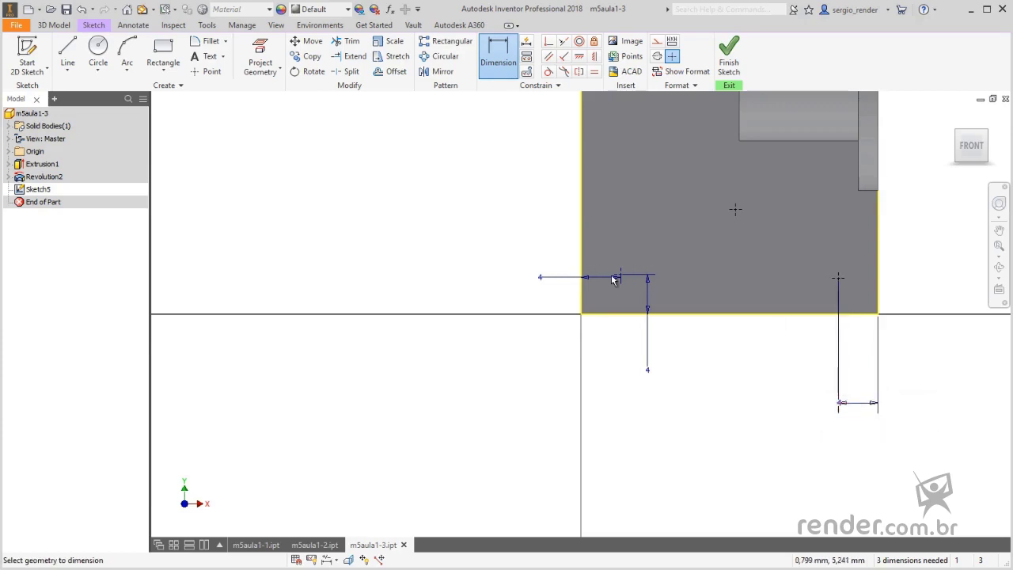
# Dimension the middle point 6 mm lengthwise from the first corner point and 15 mm from the long edge opposite the pocket side
pyautogui.click(735, 209)
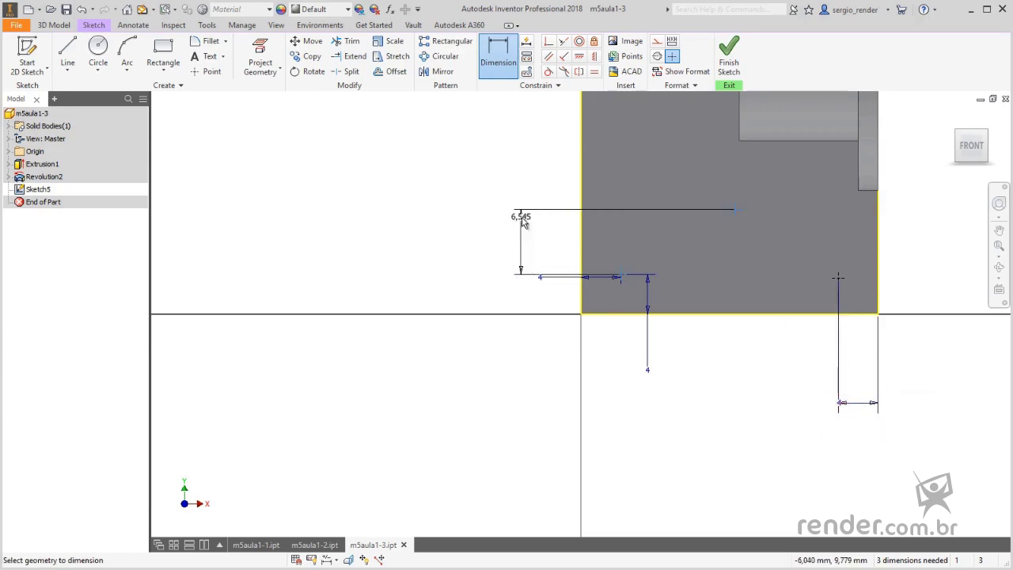
pyautogui.click(520, 215)
pyautogui.write('6,5454967')
pyautogui.press('Return')
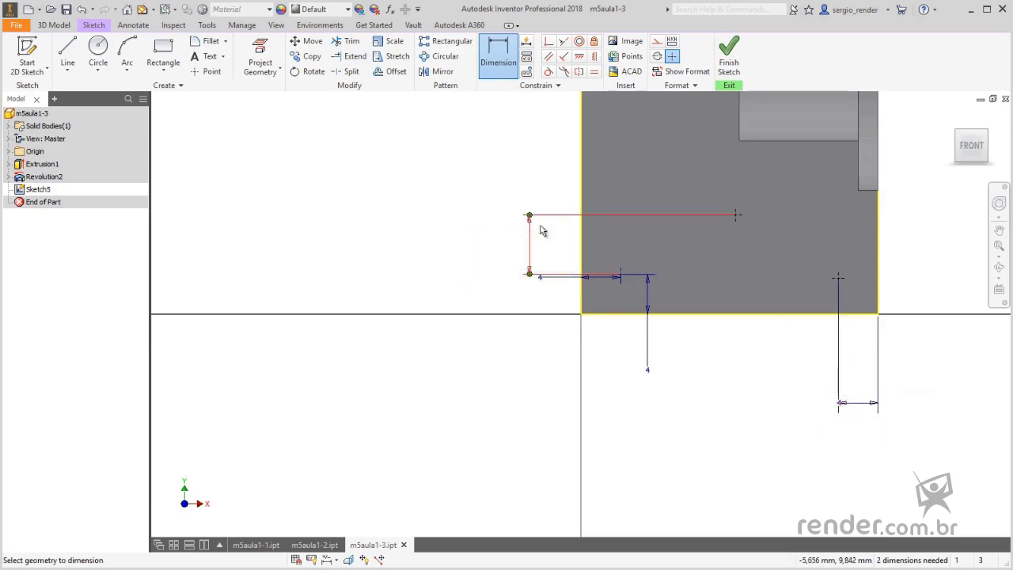
pyautogui.click(583, 198)
pyautogui.click(632, 176)
pyautogui.write('15,6265099')
pyautogui.press('Return')
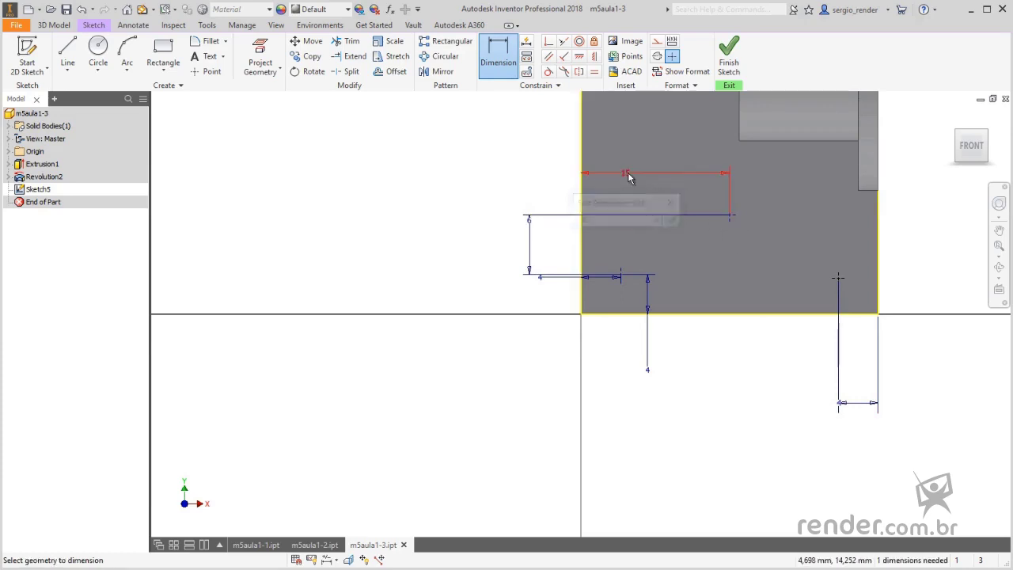
pyautogui.press('Escape')
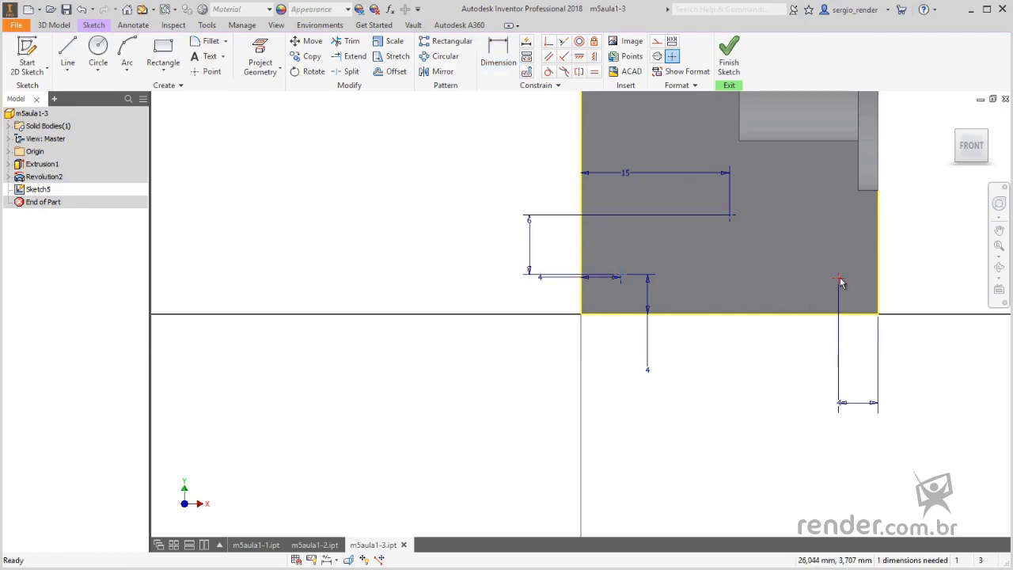
# Constrain the two corner points to be horizontally aligned and finish the sketch
pyautogui.click(579, 59)
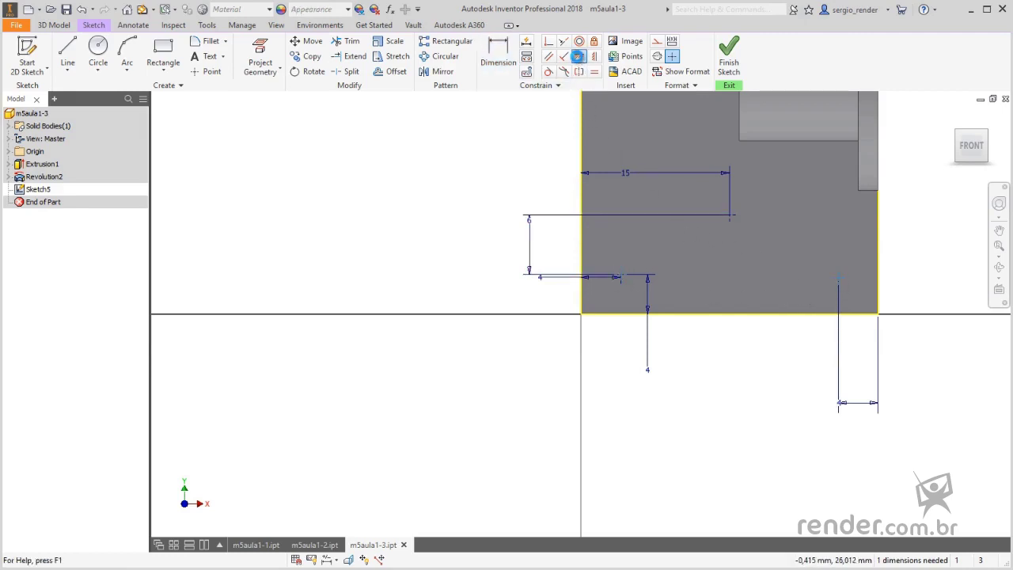
pyautogui.scroll(3, 475, 271)
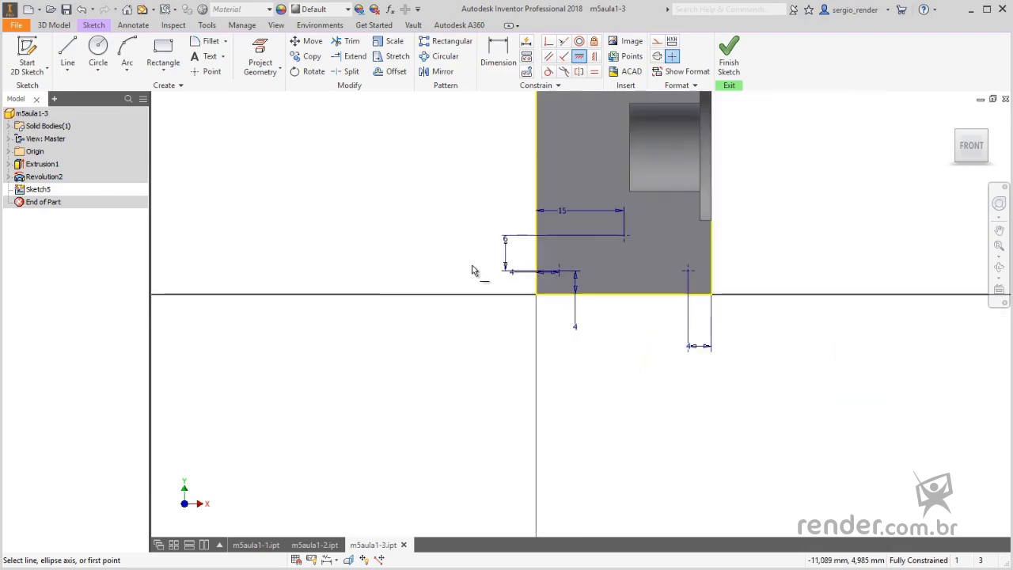
pyautogui.click(729, 52)
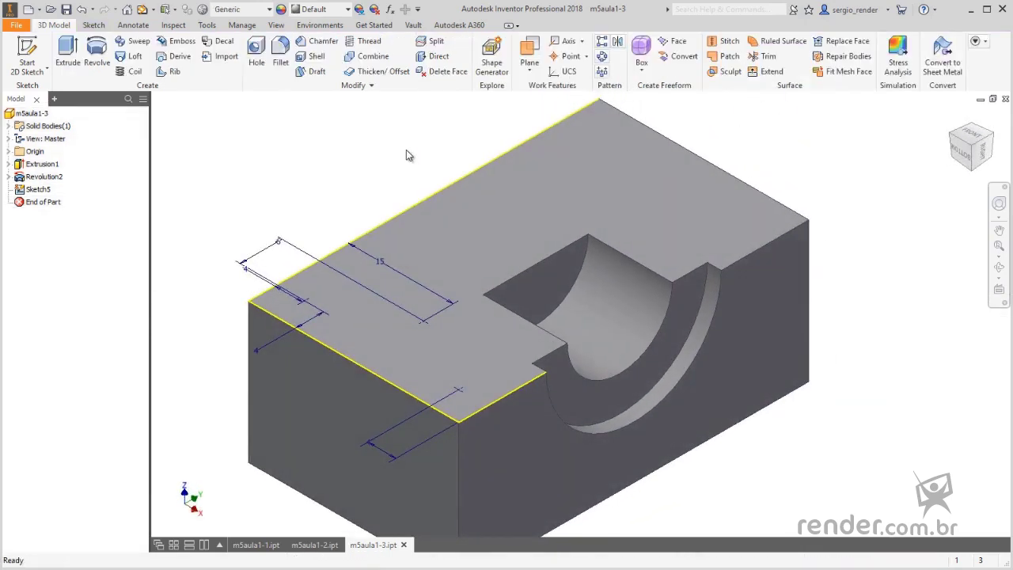
# Set up a Hole feature on the three sketch points using the countersink type
pyautogui.click(259, 63)
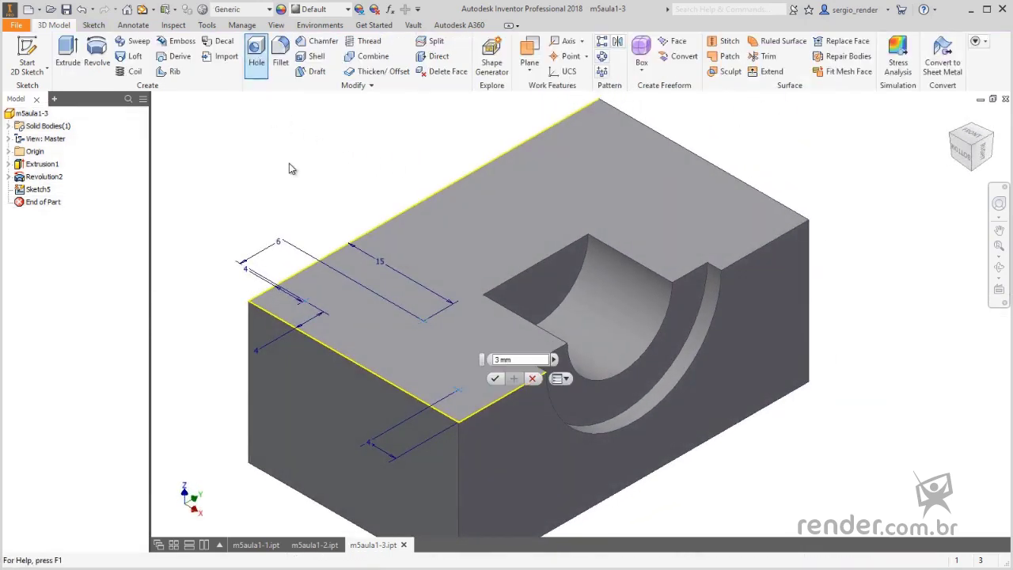
pyautogui.moveTo(75, 115); pyautogui.dragTo(301, 105)
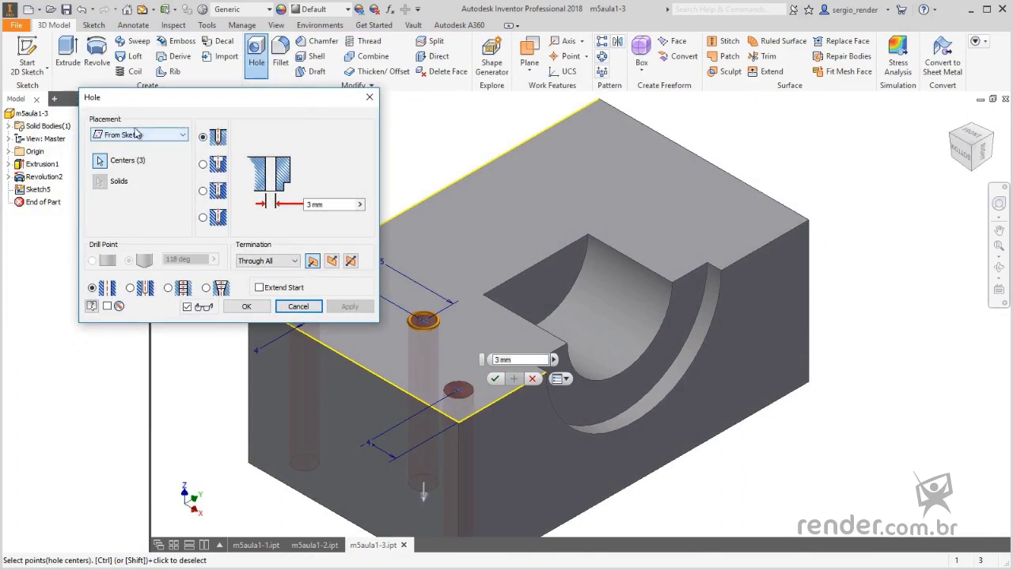
pyautogui.scroll(-3, 637, 345)
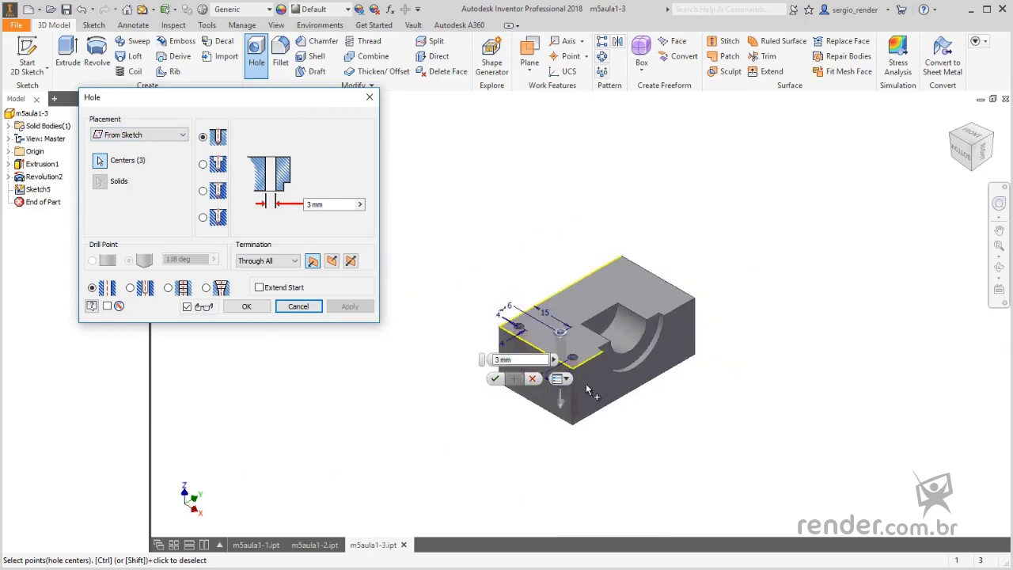
pyautogui.scroll(5, 641, 345)
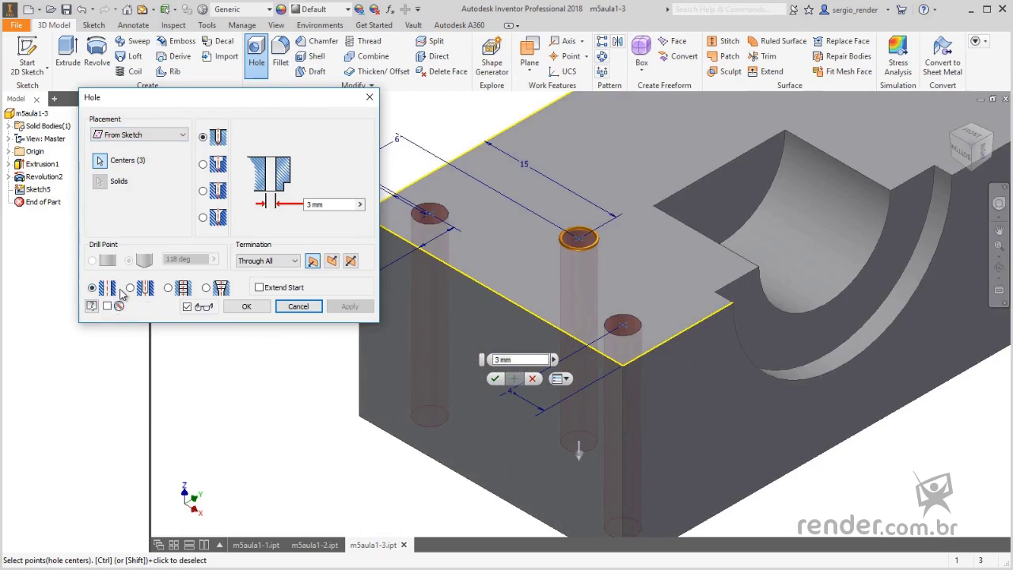
pyautogui.click(204, 219)
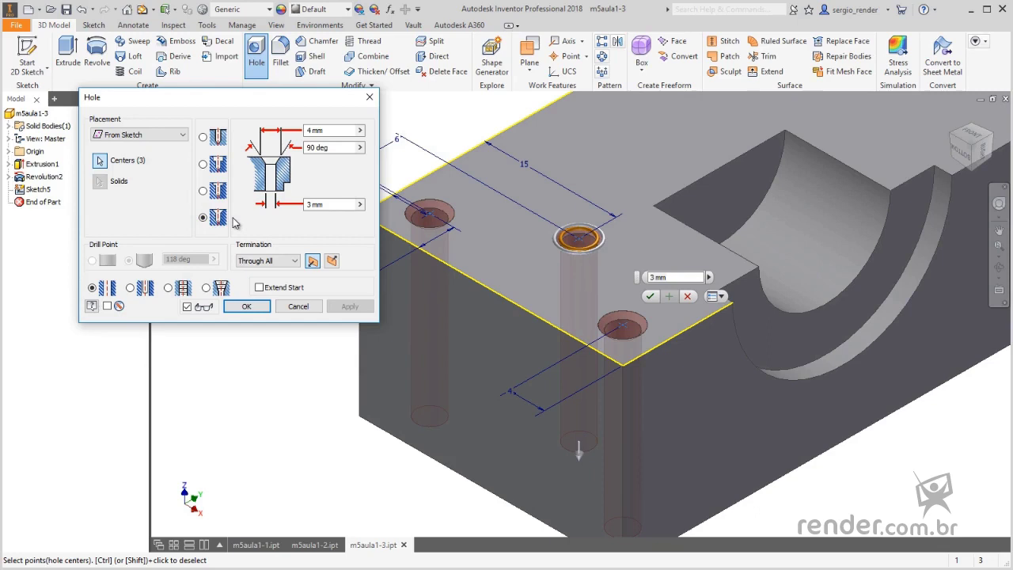
# Set the countersink diameter to 5 mm and the hole diameter to 4 mm, and create the three Through All holes
pyautogui.click(317, 131)
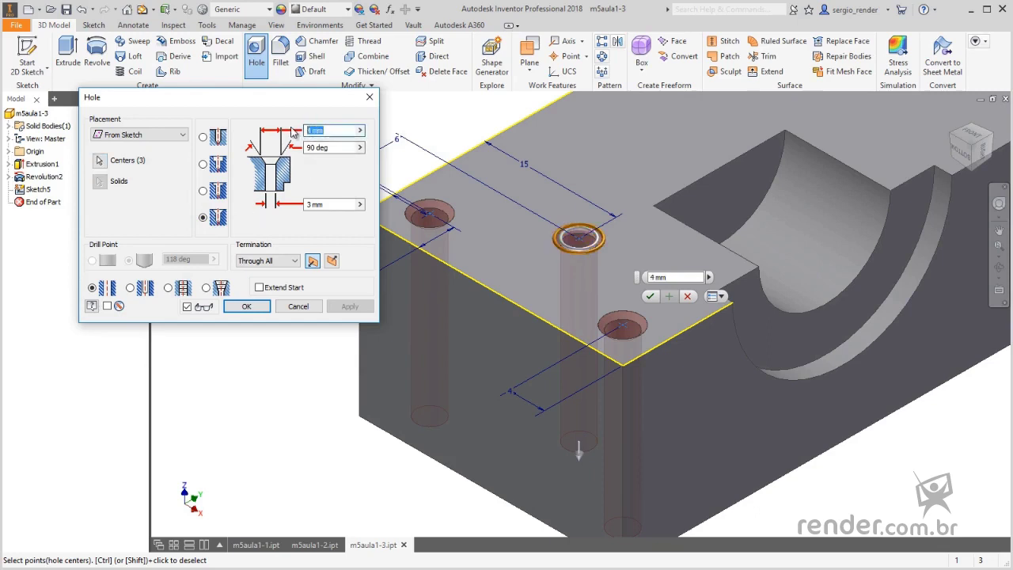
pyautogui.write('5')
pyautogui.click(336, 203)
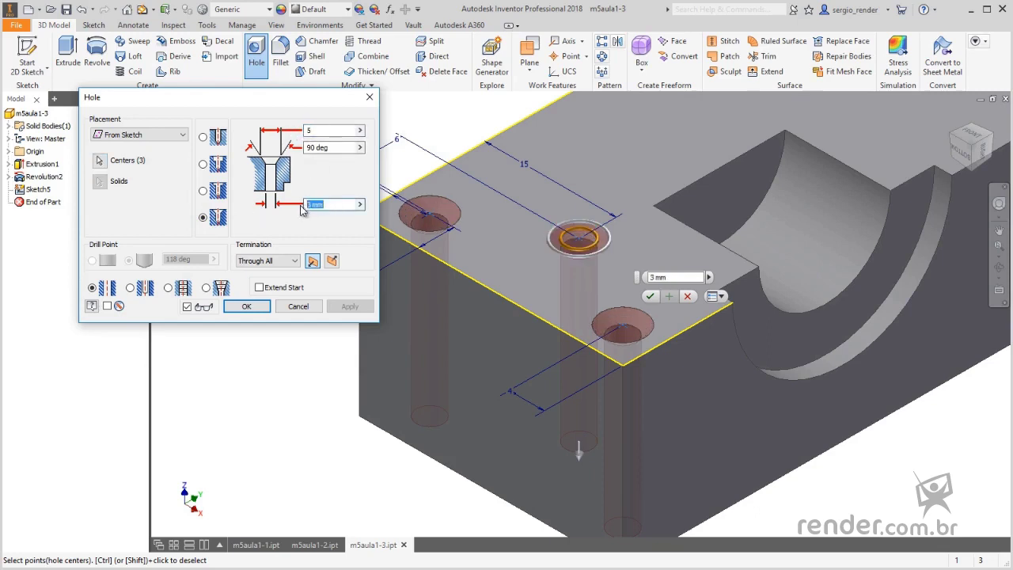
pyautogui.write('4')
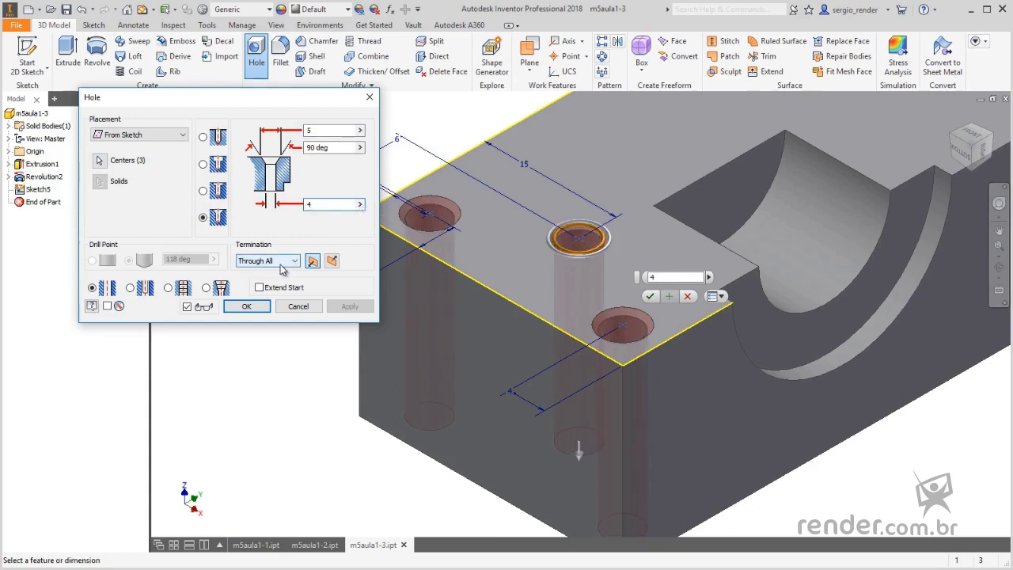
pyautogui.click(246, 306)
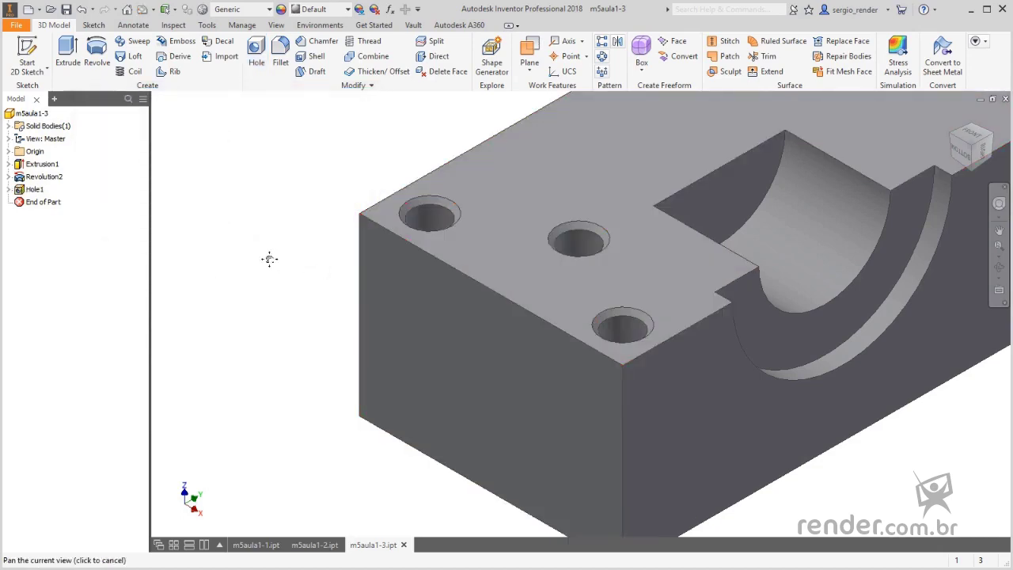
# Create another countersunk hole with Linear placement on the top face, midway between the pocket and the long edge opposite its open side
pyautogui.keyDown('shift'); pyautogui.moveTo(269, 262); pyautogui.dragTo(269, 292, button='middle'); pyautogui.keyUp('shift')
pyautogui.press('F5')
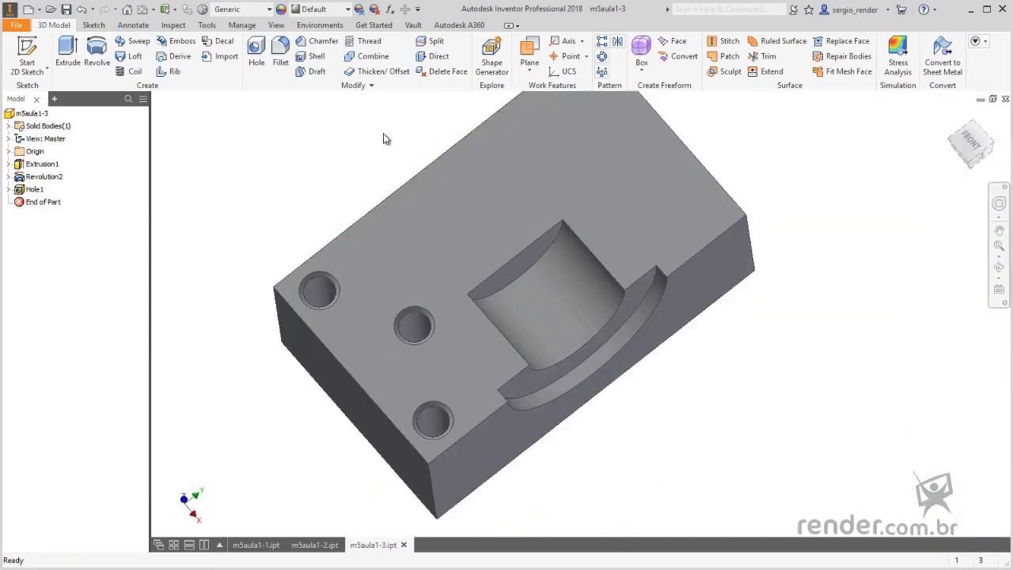
pyautogui.click(261, 57)
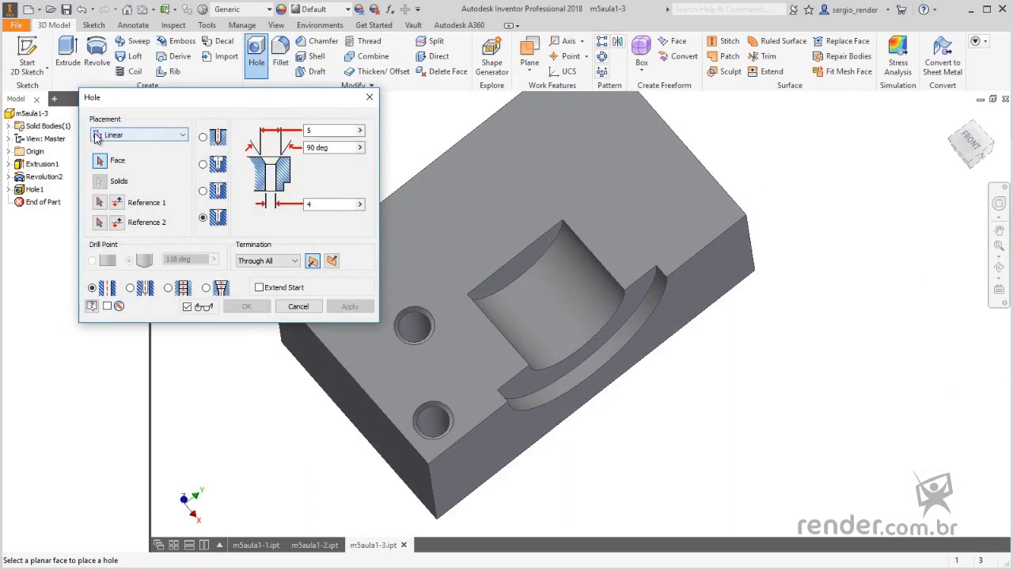
pyautogui.click(451, 228)
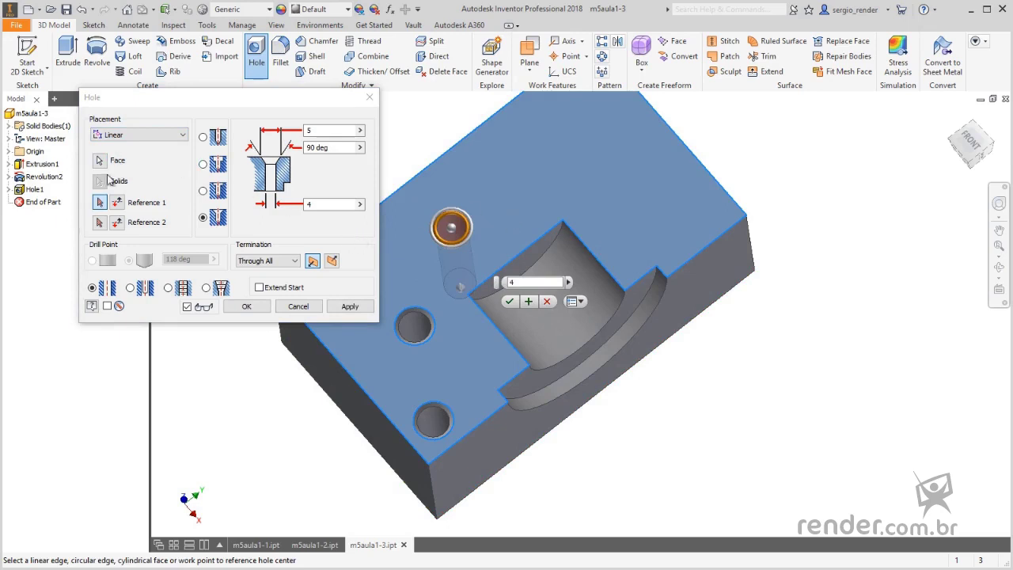
pyautogui.click(246, 307)
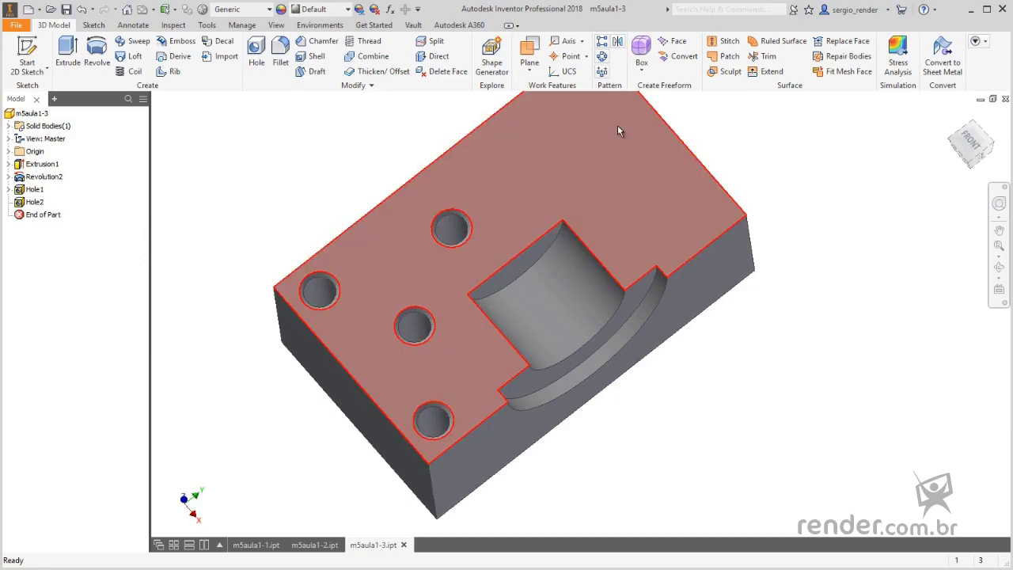
# Pattern the three-hole feature rectangularly along the block's long edge, 2 occurrences at 35 mm spacing, with the direction flipped into the block
pyautogui.click(602, 42)
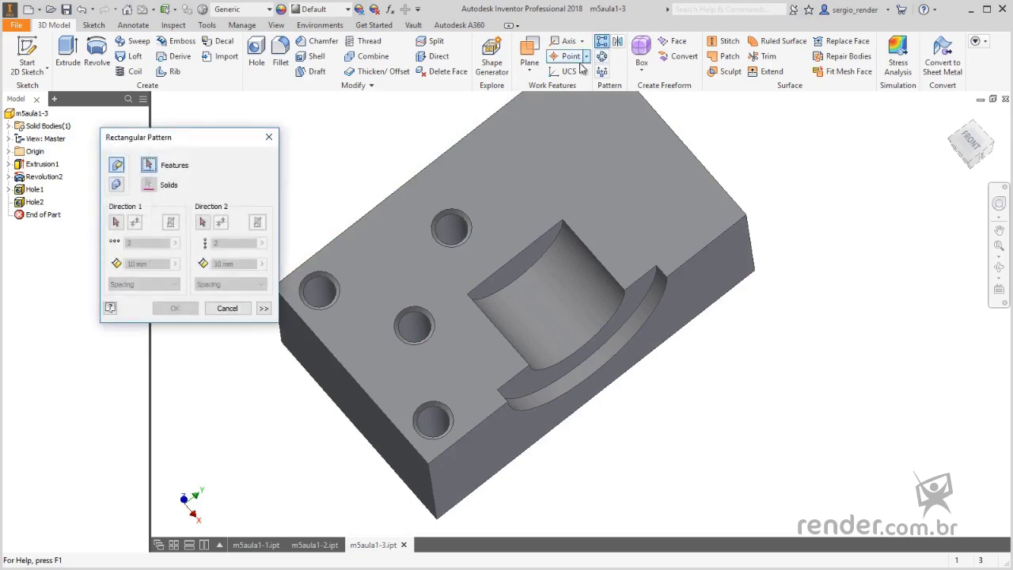
pyautogui.click(317, 292)
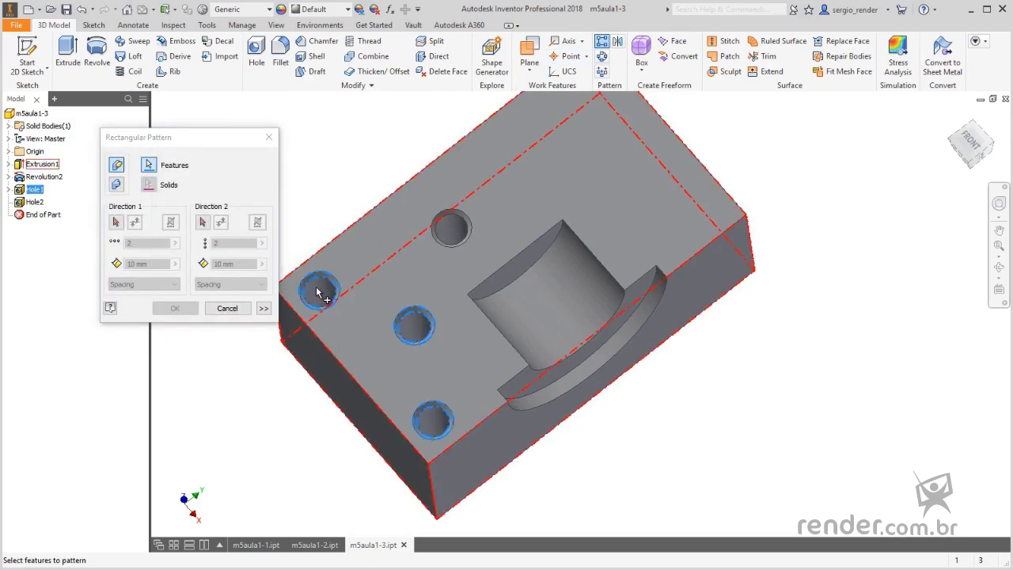
pyautogui.click(116, 222)
pyautogui.click(353, 224)
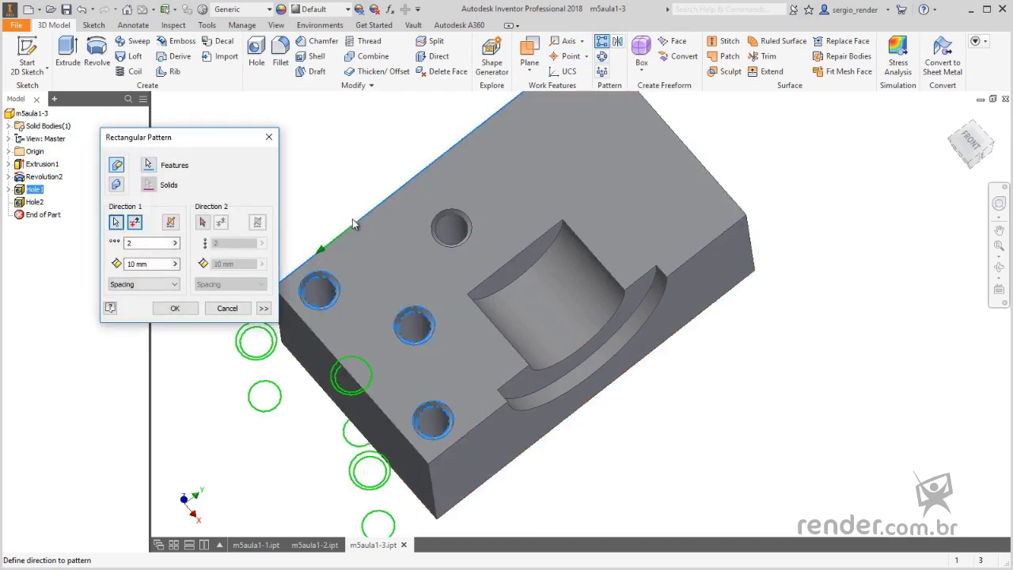
pyautogui.click(135, 222)
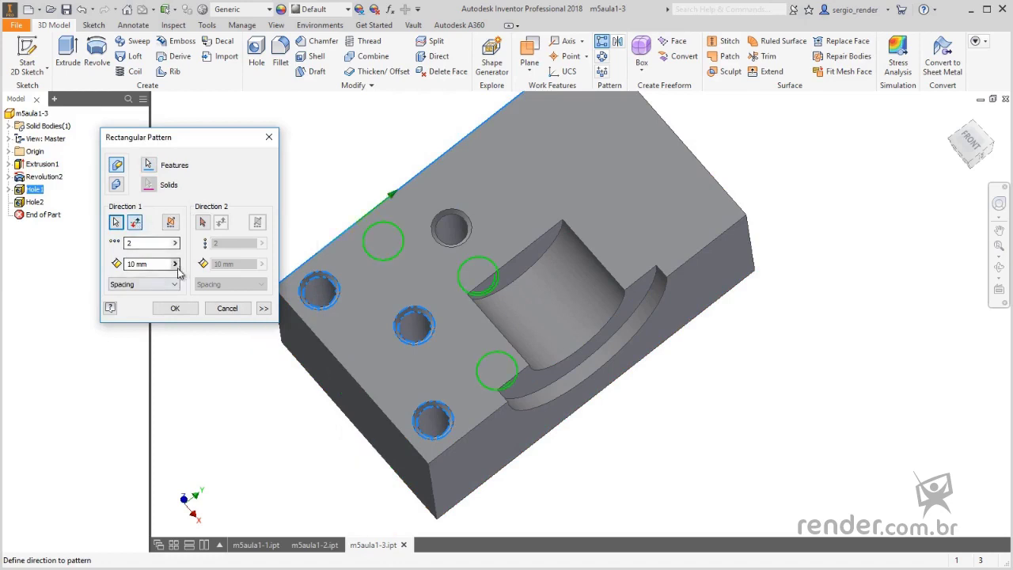
pyautogui.doubleClick(150, 263)
pyautogui.write('35')
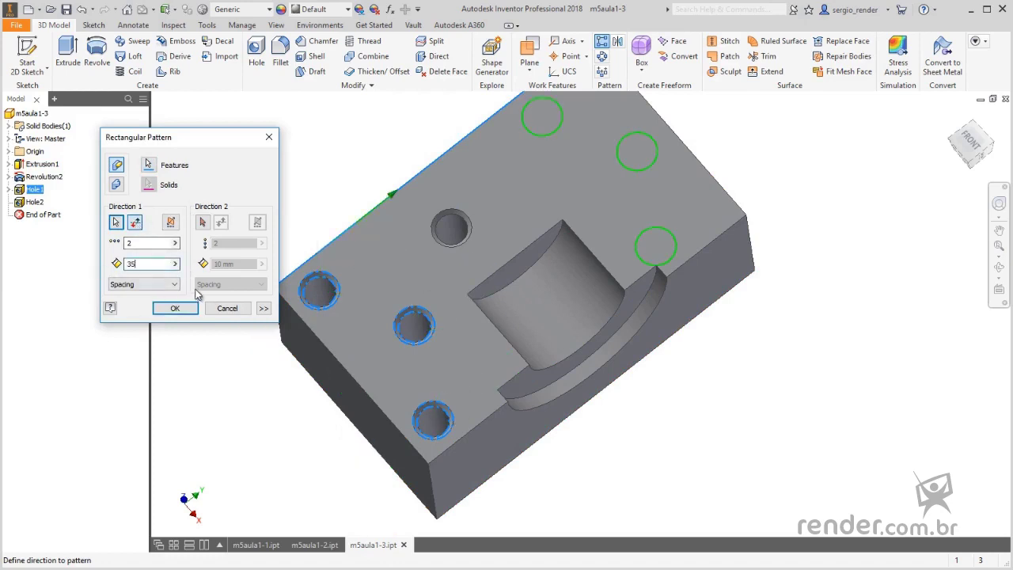
pyautogui.click(175, 308)
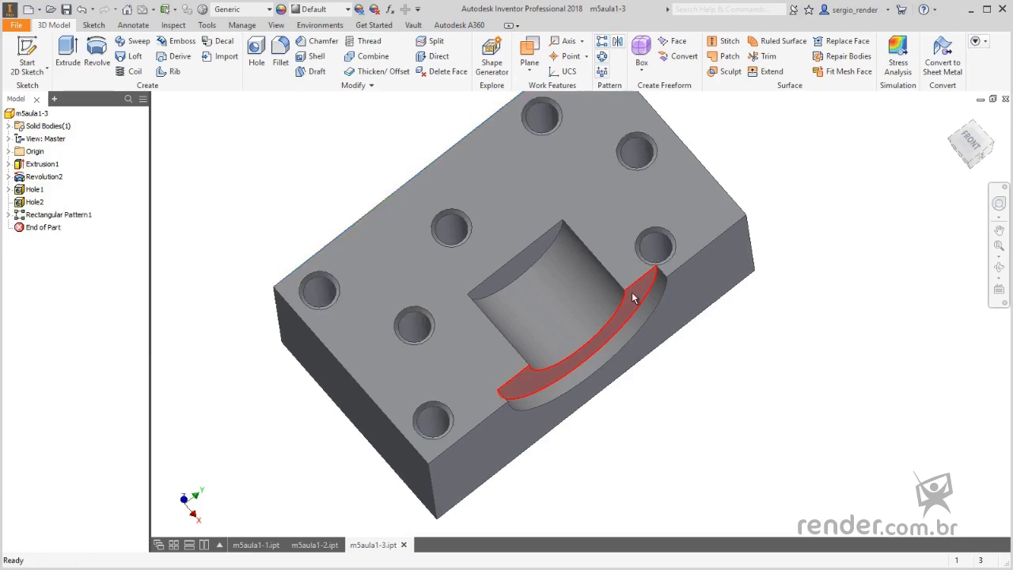
pyautogui.keyDown('shift'); pyautogui.moveTo(735, 370); pyautogui.dragTo(712, 396, button='middle'); pyautogui.keyUp('shift')
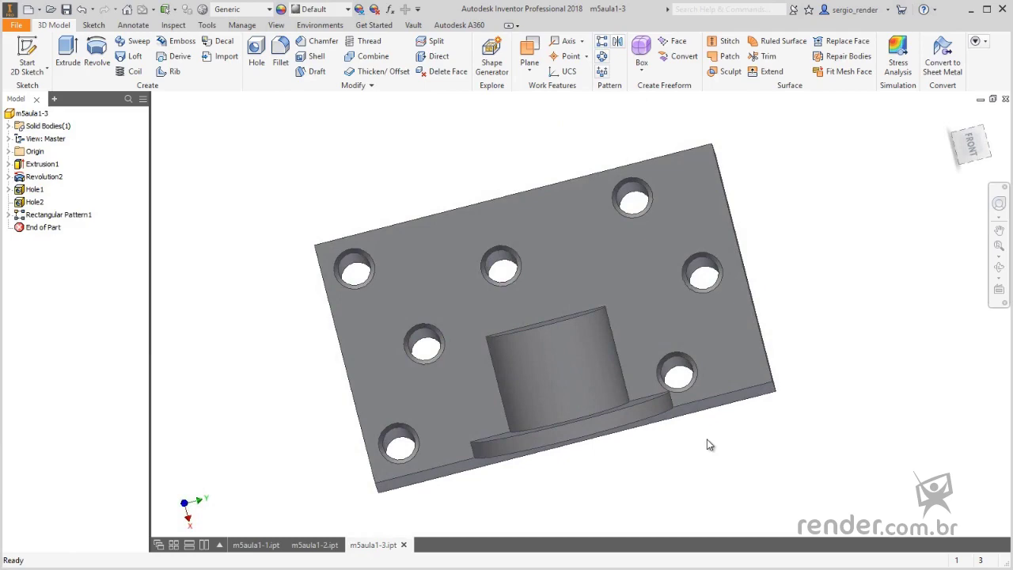
pyautogui.press('F6')
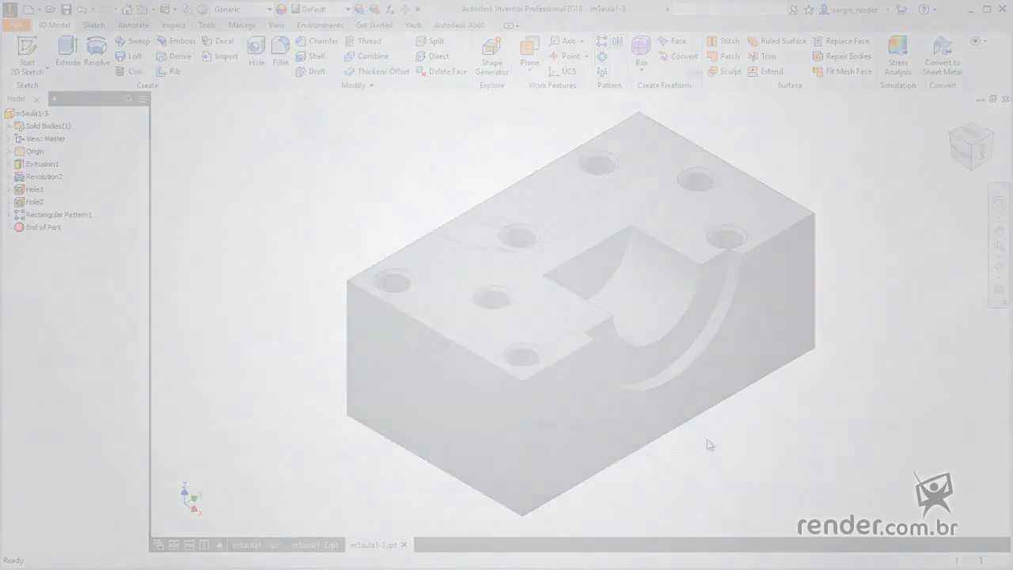